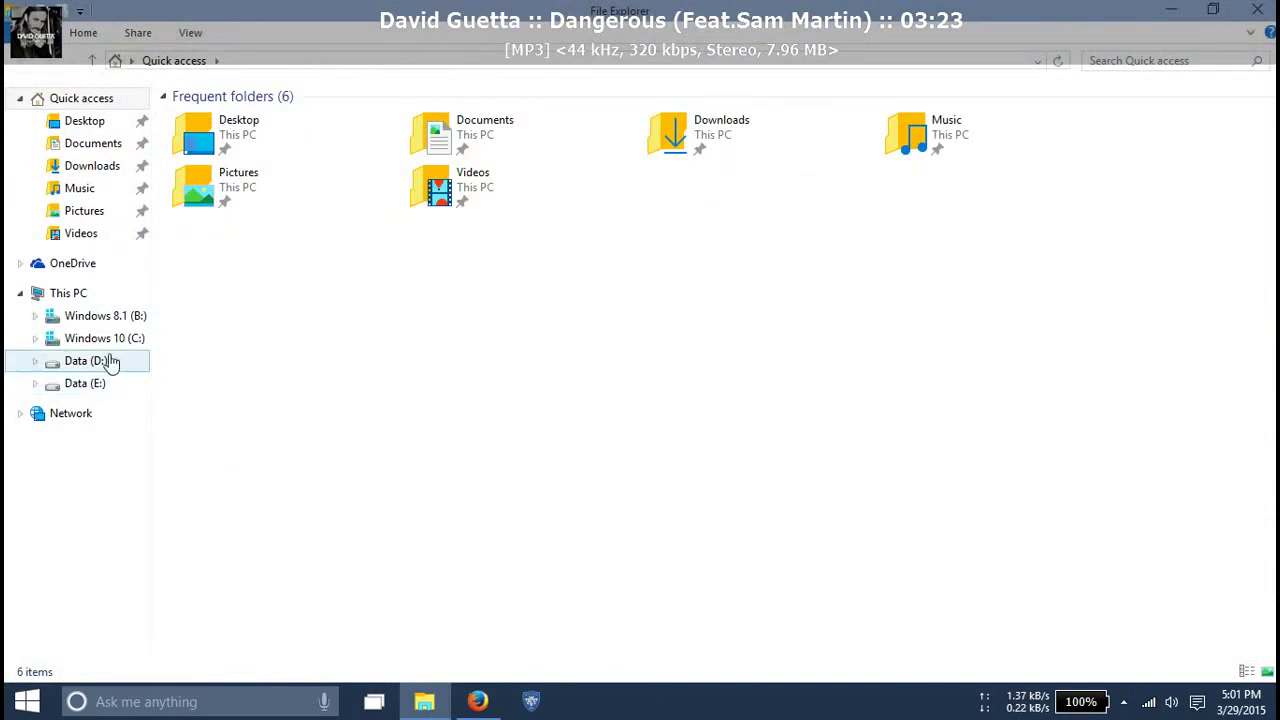
Open PES2015.EXE_0xCE3B74FF.psd from the Pro Evolution Soccer 2015 Texmod folder in Photoshop at 100% zoom
{"action": "double_click", "coordinate": [522, 150]}
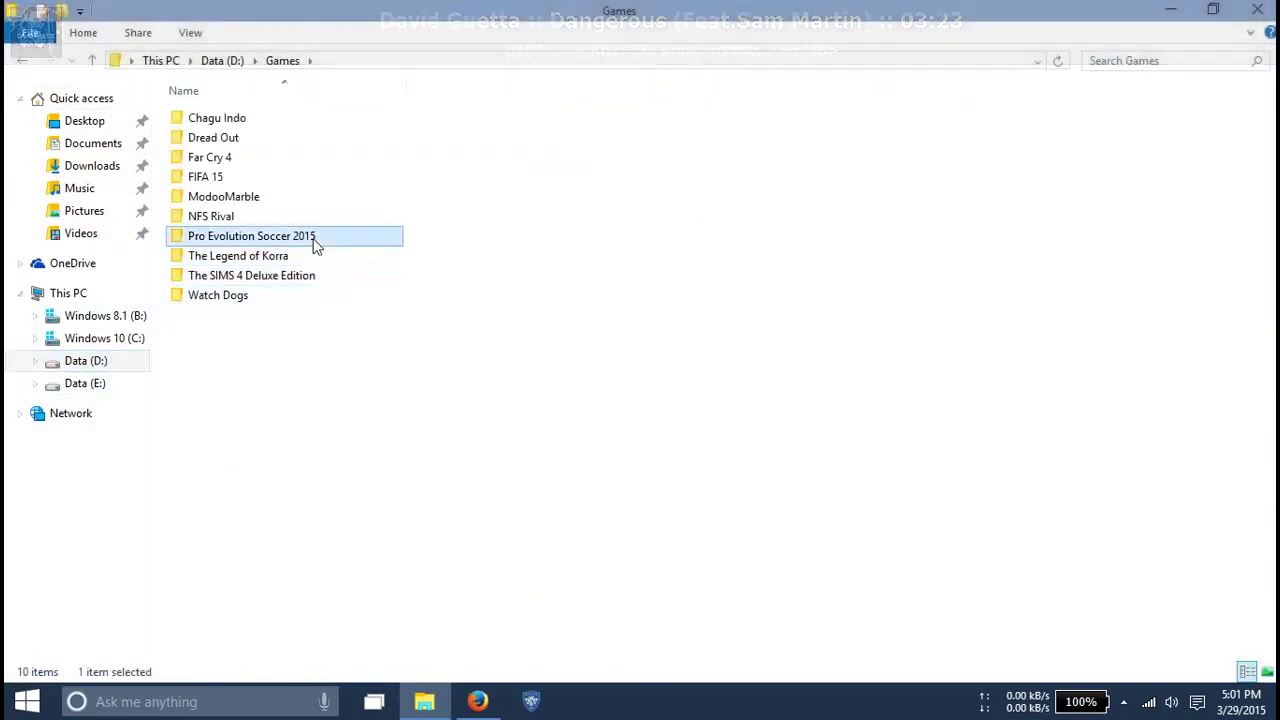
{"action": "double_click", "coordinate": [311, 238]}
{"action": "left_click", "coordinate": [930, 150]}
{"action": "double_click", "coordinate": [930, 150]}
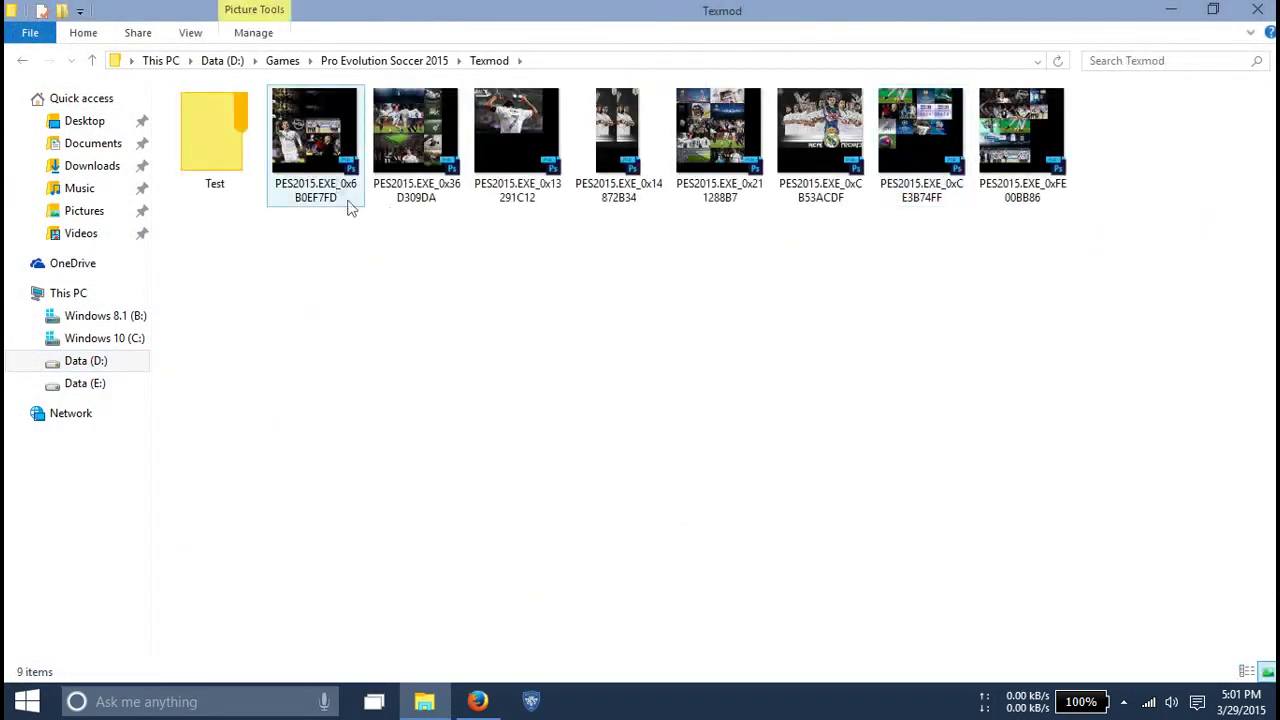
{"action": "left_click", "coordinate": [886, 143]}
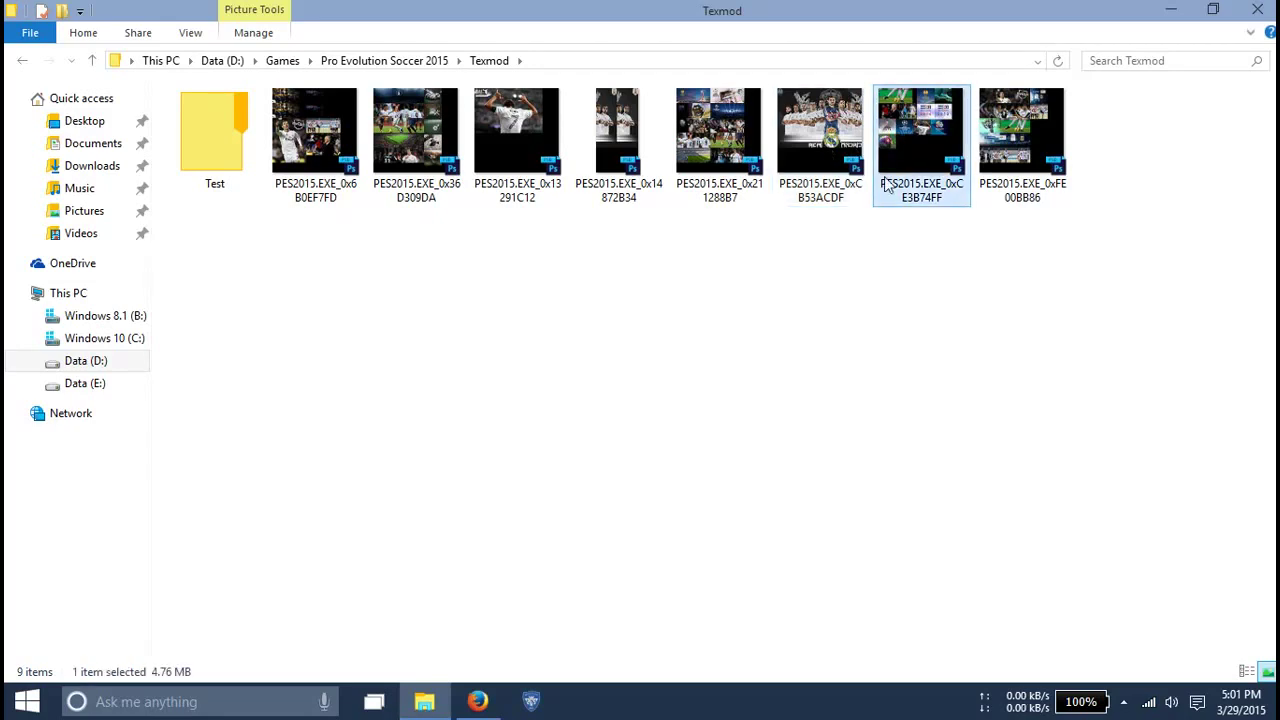
{"action": "double_click", "coordinate": [886, 183]}
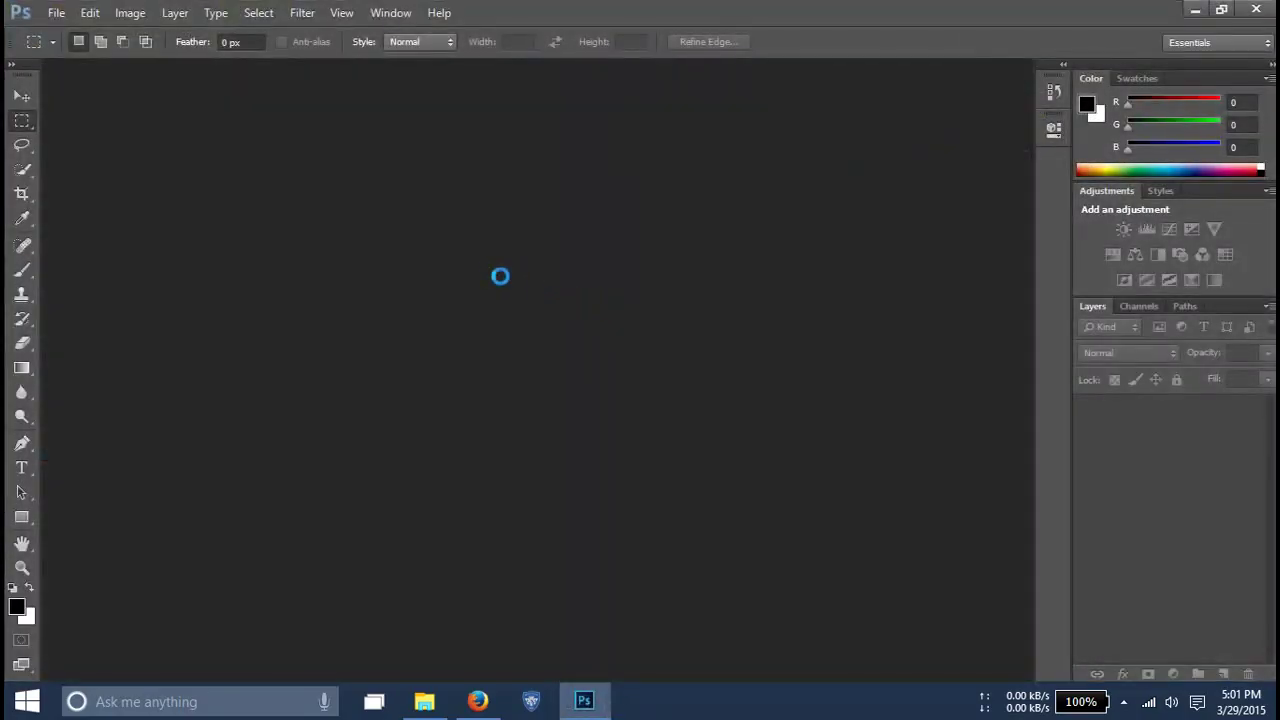
{"action": "key", "text": "ctrl+1"}
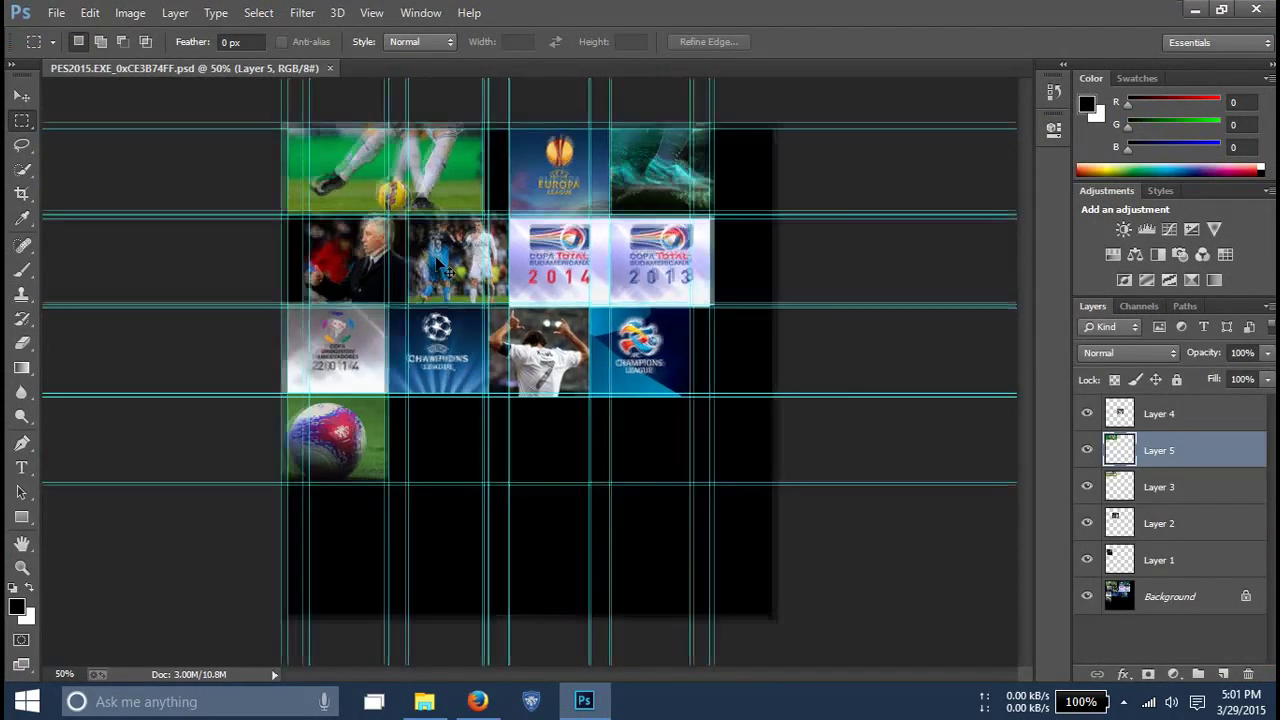
{"action": "scroll", "coordinate": [657, 683], "scroll_direction": "up", "scroll_amount": 5}
{"action": "left_click_drag", "start_coordinate": [657, 683], "coordinate": [593, 683]}
Open Mavenger.jpg from the Pictures folder in Photoshop
{"action": "left_click", "coordinate": [440, 701]}
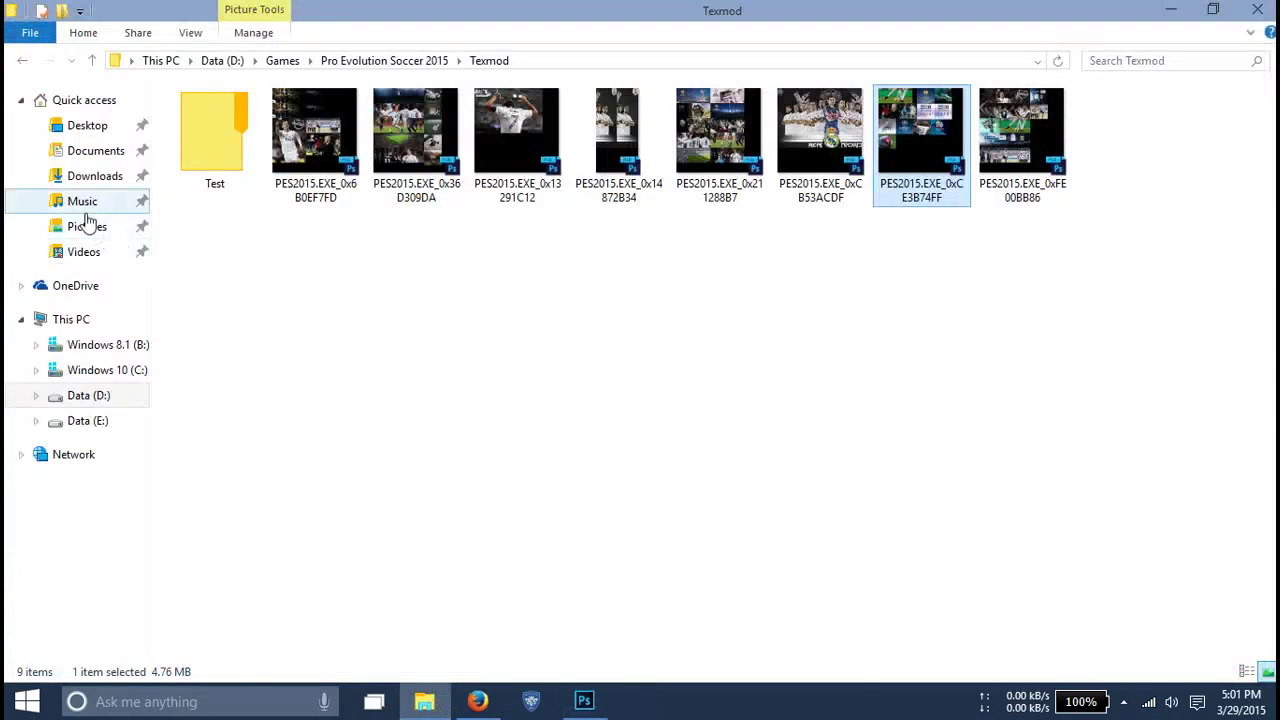
{"action": "left_click", "coordinate": [84, 203]}
{"action": "left_click", "coordinate": [88, 228]}
{"action": "right_click", "coordinate": [222, 147]}
{"action": "mouse_move", "coordinate": [399, 312]}
{"action": "left_click", "coordinate": [605, 314]}
Move the Mavenger image into the PES2015 texture document and scale it to the width of the footballer tile in the first row
{"action": "left_click", "coordinate": [21, 95]}
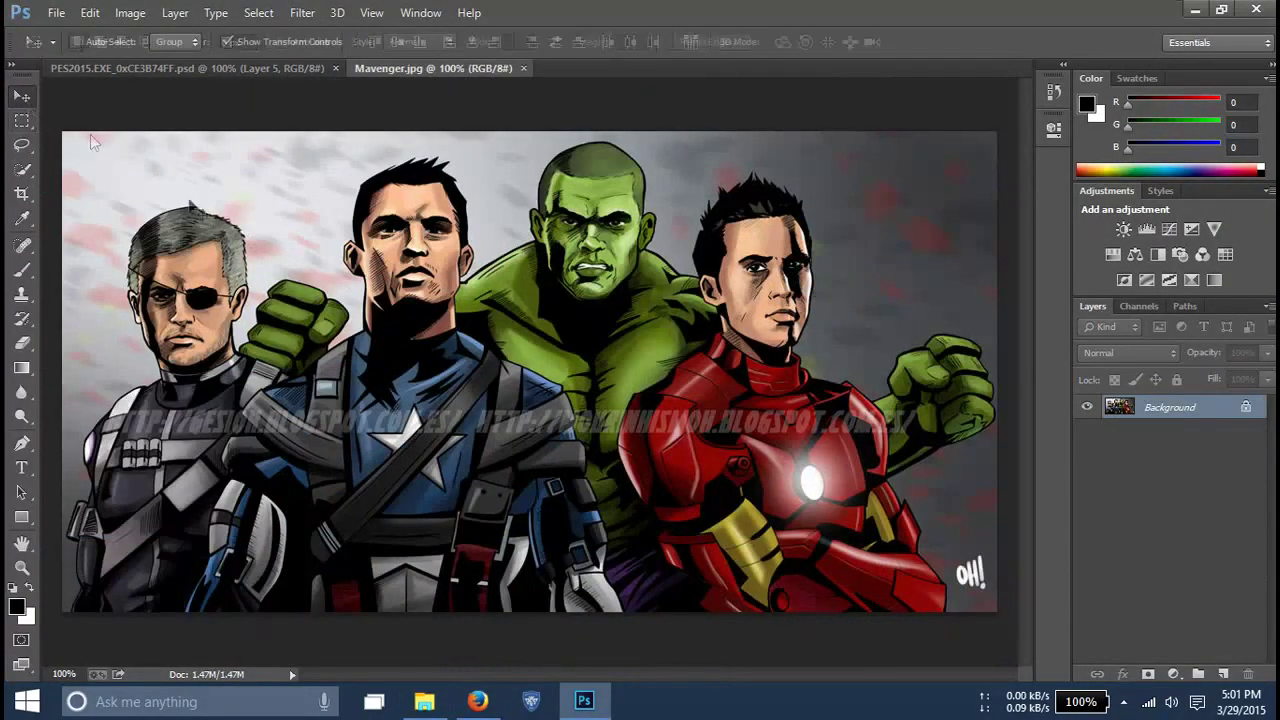
{"action": "left_click_drag", "start_coordinate": [234, 68], "coordinate": [250, 212]}
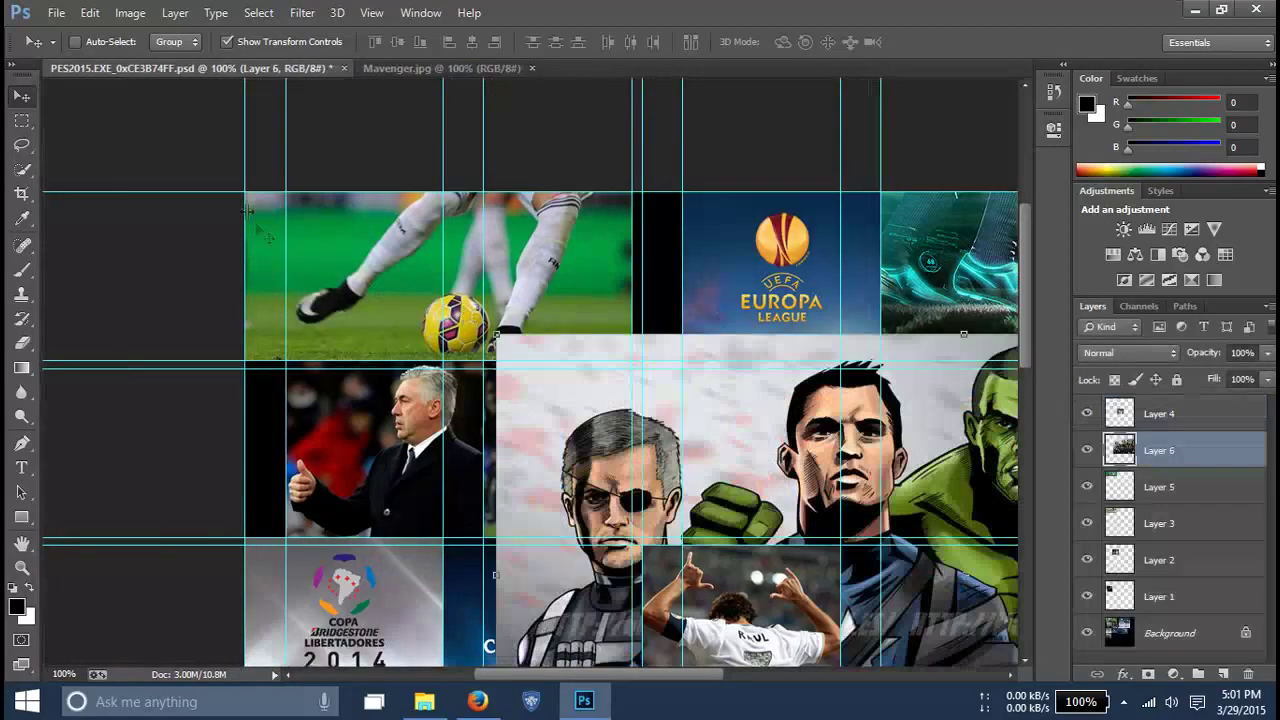
{"action": "left_click_drag", "start_coordinate": [496, 337], "coordinate": [673, 409]}
{"action": "left_click_drag", "start_coordinate": [760, 440], "coordinate": [332, 223]}
{"action": "left_click_drag", "start_coordinate": [738, 447], "coordinate": [622, 377]}
{"action": "key", "text": "Return"}
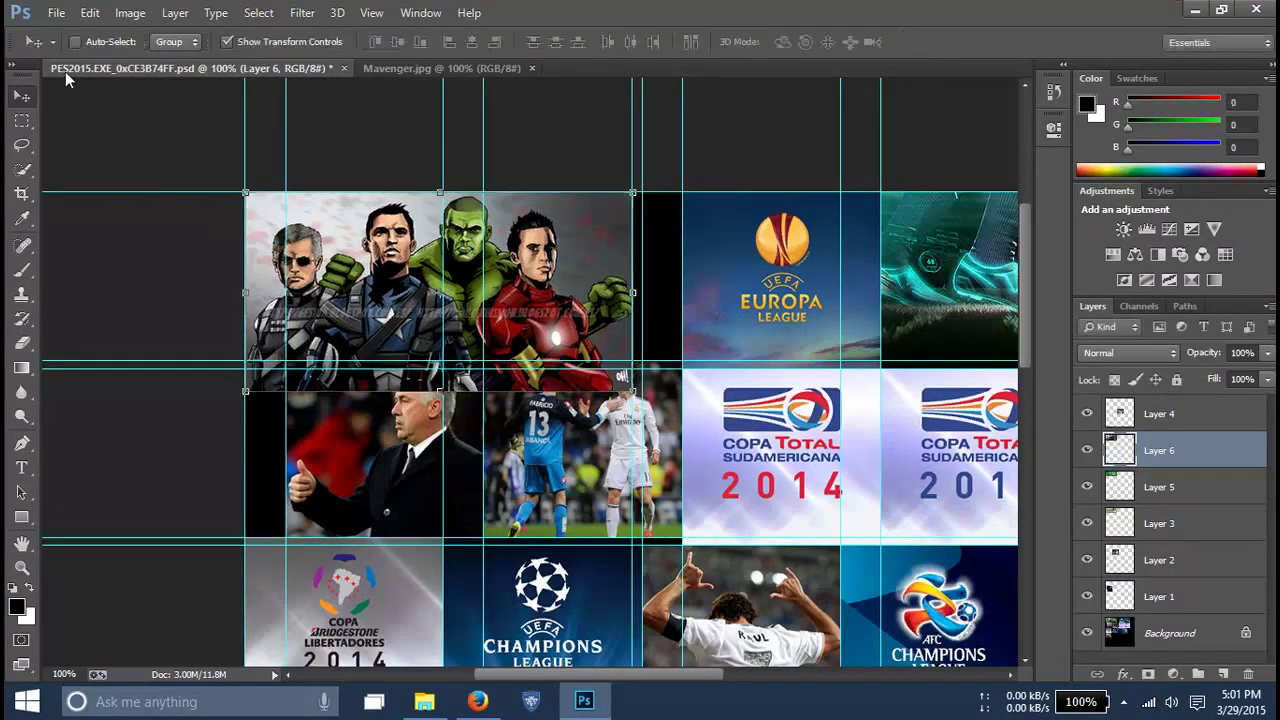
Delete the part of the Mavenger image that extends below the first tile row, deselect, and compare the layer hidden and shown
{"action": "left_click", "coordinate": [22, 120]}
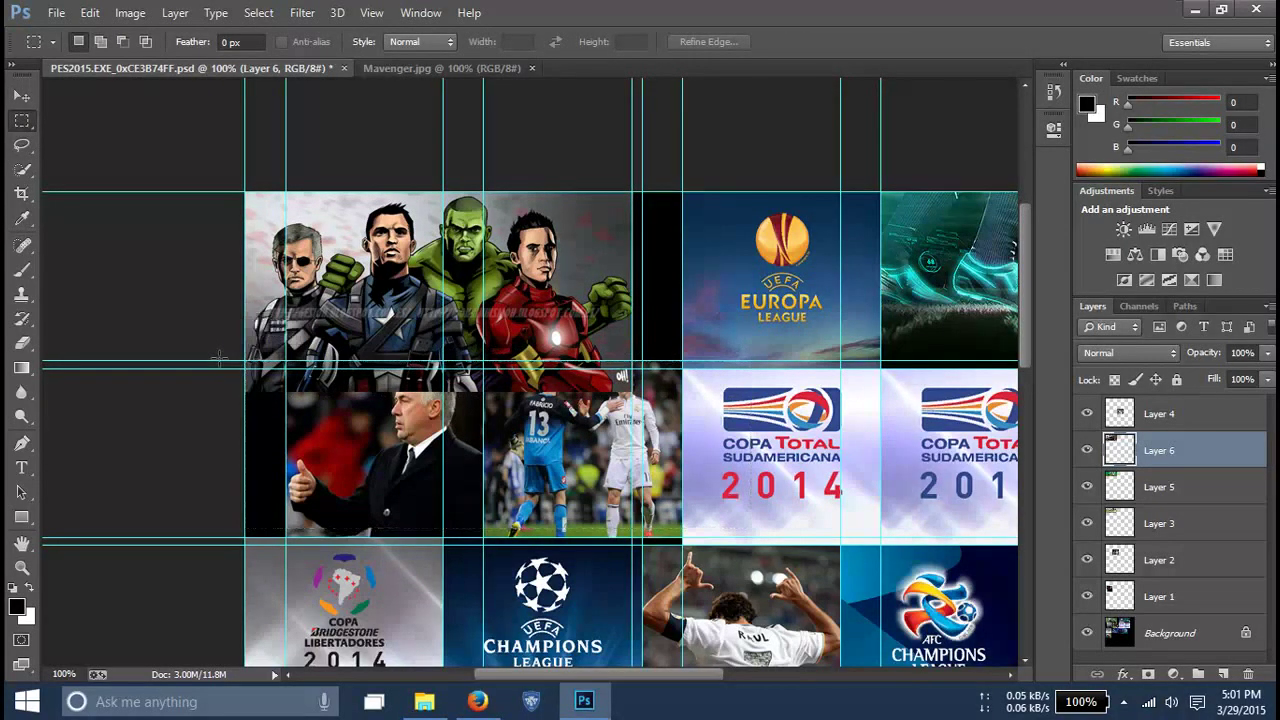
{"action": "key", "text": "Delete"}
{"action": "key", "text": "ctrl+d"}
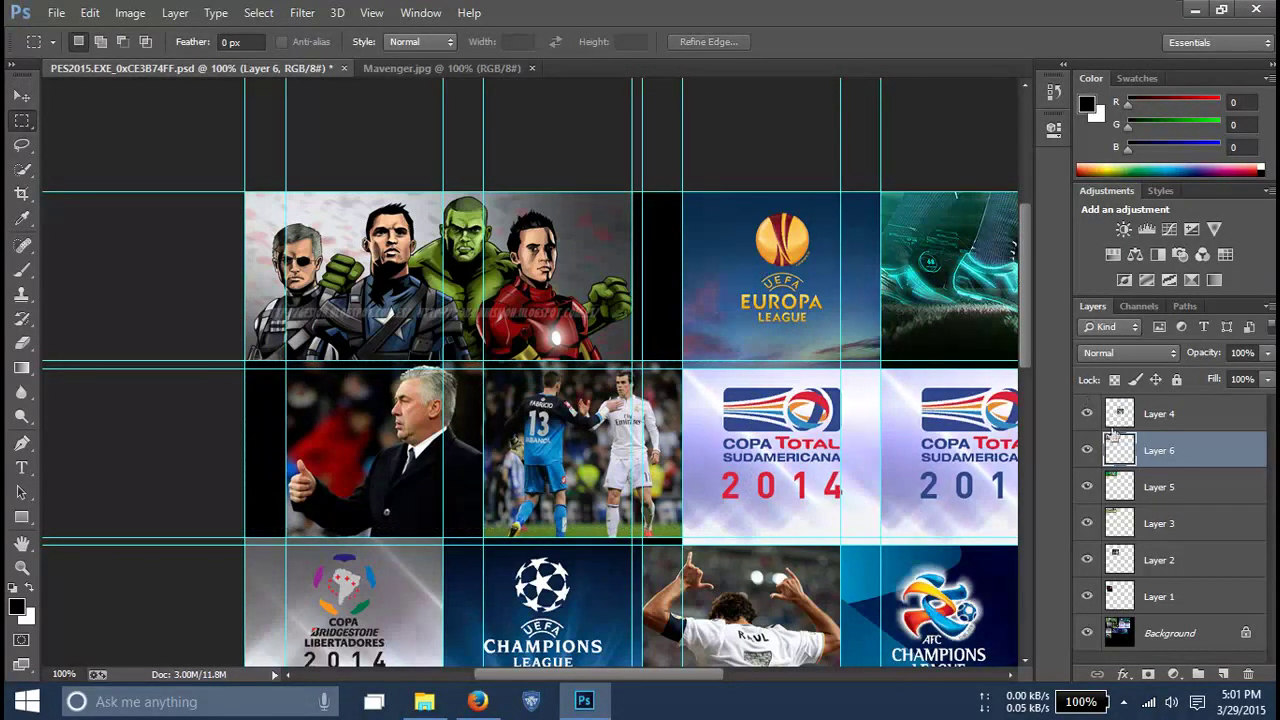
{"action": "left_click", "coordinate": [1088, 451]}
{"action": "left_click", "coordinate": [1088, 451]}
Save the texture as a PNG copy named PES2015.EXE_0xCE3B74FF in the Test folder inside Texmod
{"action": "left_click", "coordinate": [63, 15]}
{"action": "left_click", "coordinate": [112, 237]}
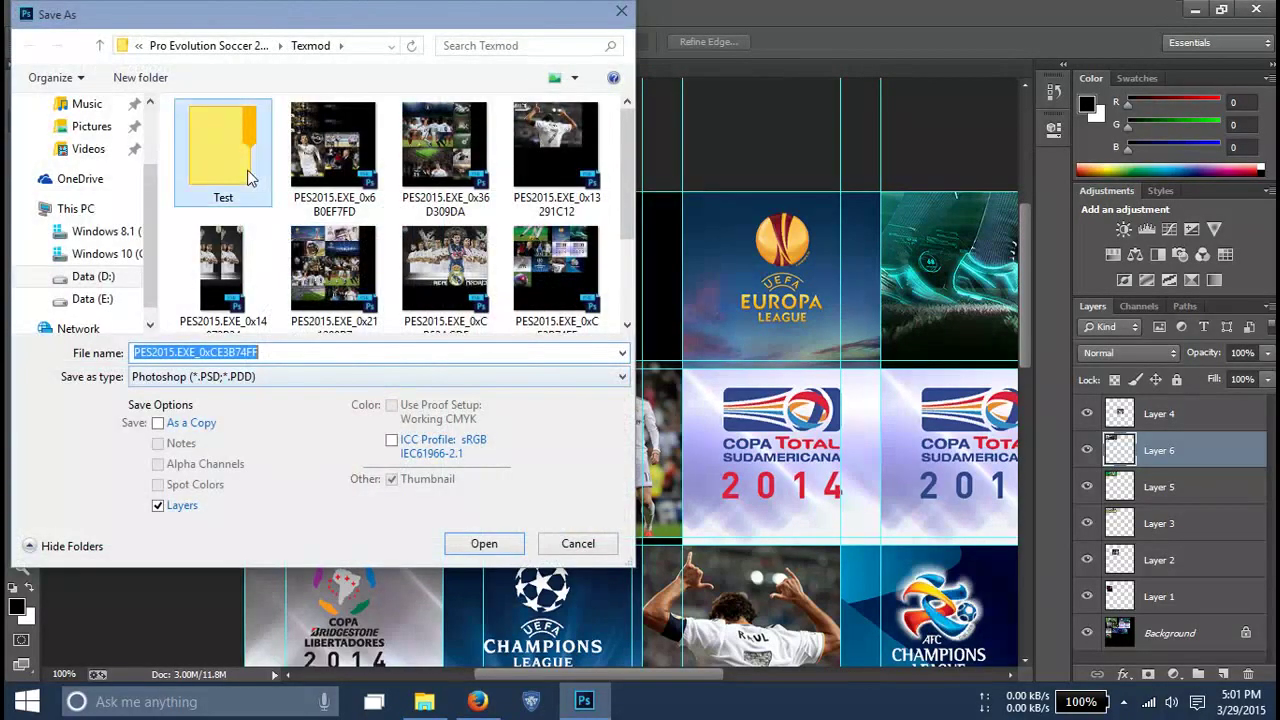
{"action": "double_click", "coordinate": [250, 177]}
{"action": "left_click", "coordinate": [252, 376]}
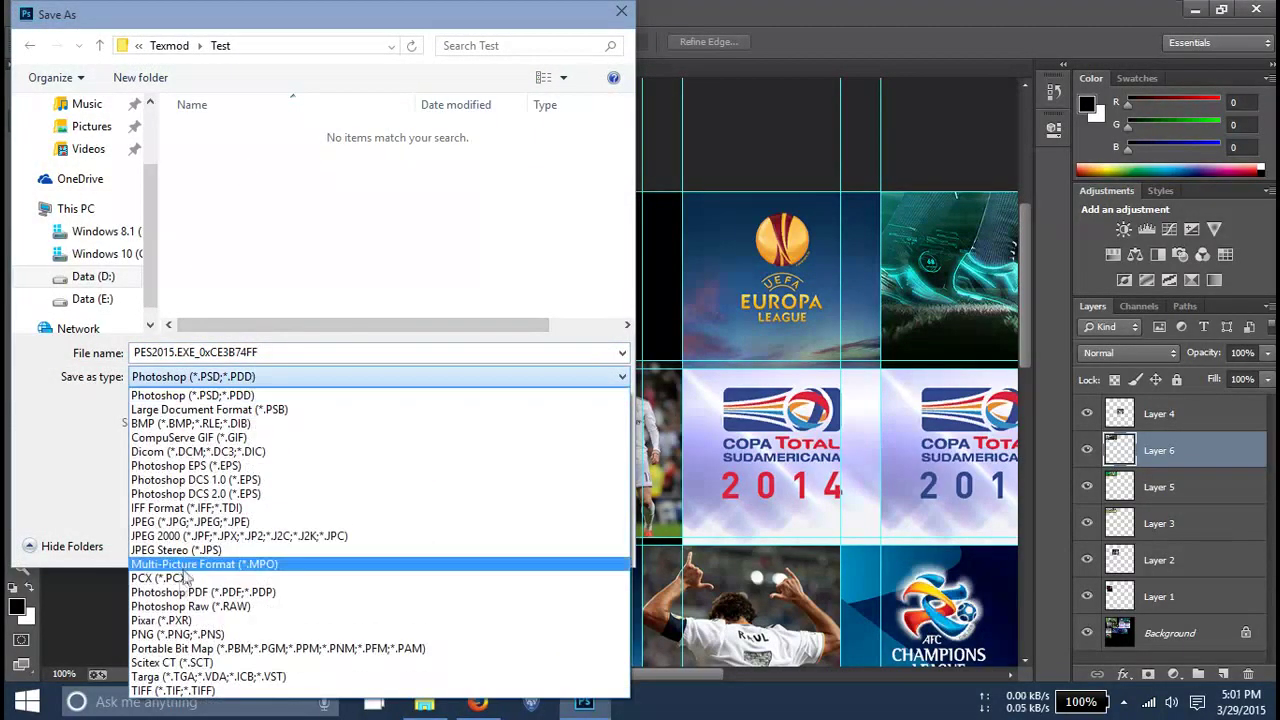
{"action": "left_click", "coordinate": [170, 638]}
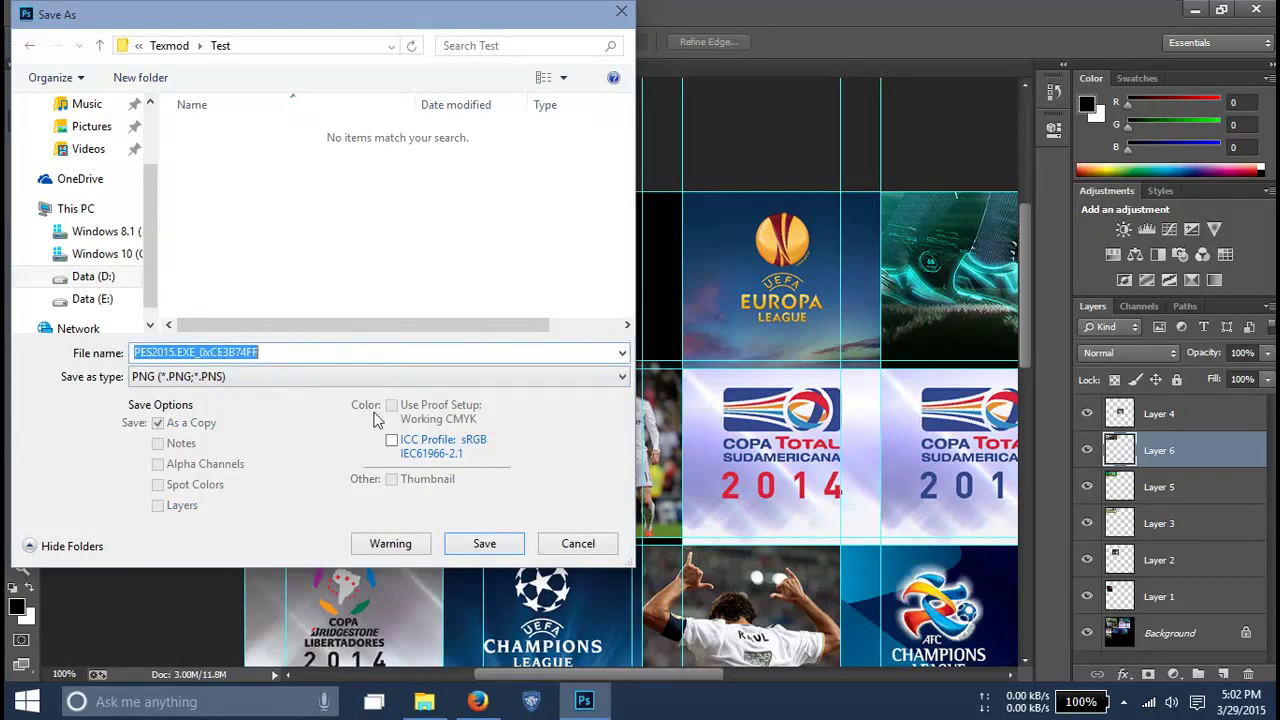
{"action": "key", "text": "Return"}
{"action": "key", "text": "Return"}
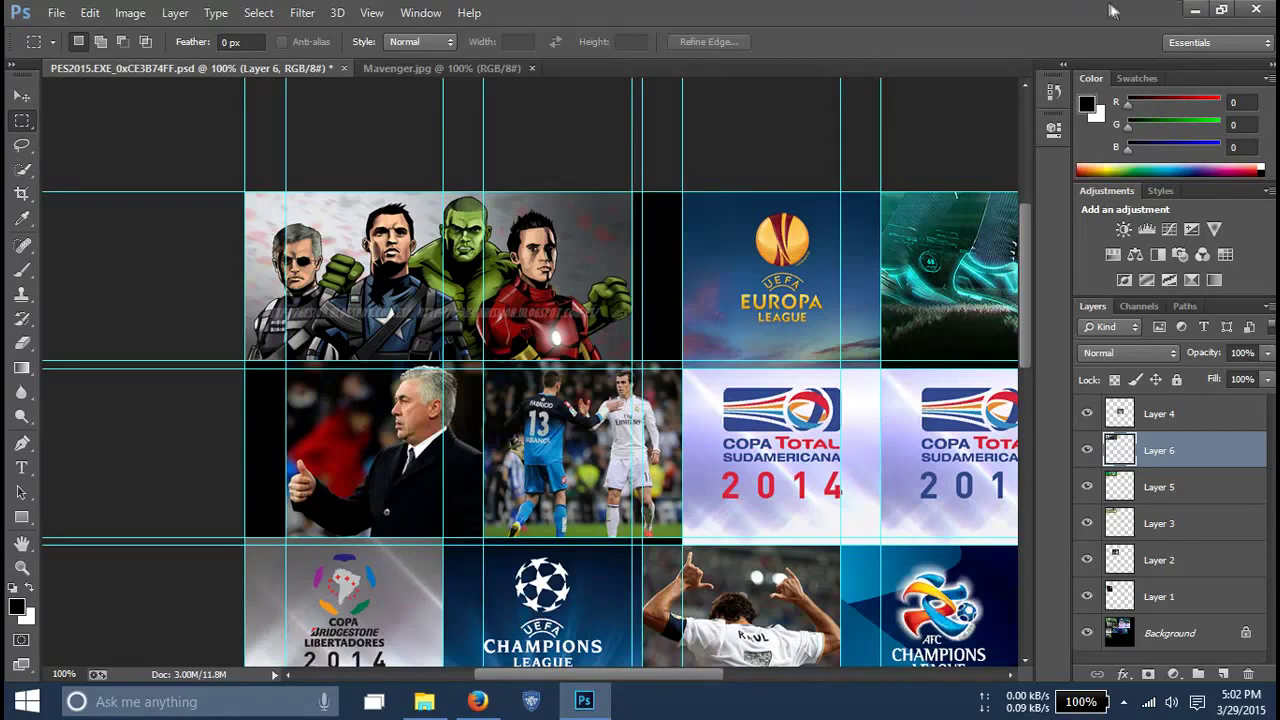
Switch to File Explorer, go to the Pro Evolution Soccer 2015 folder and run Texmod as administrator
{"action": "left_click", "coordinate": [1196, 12]}
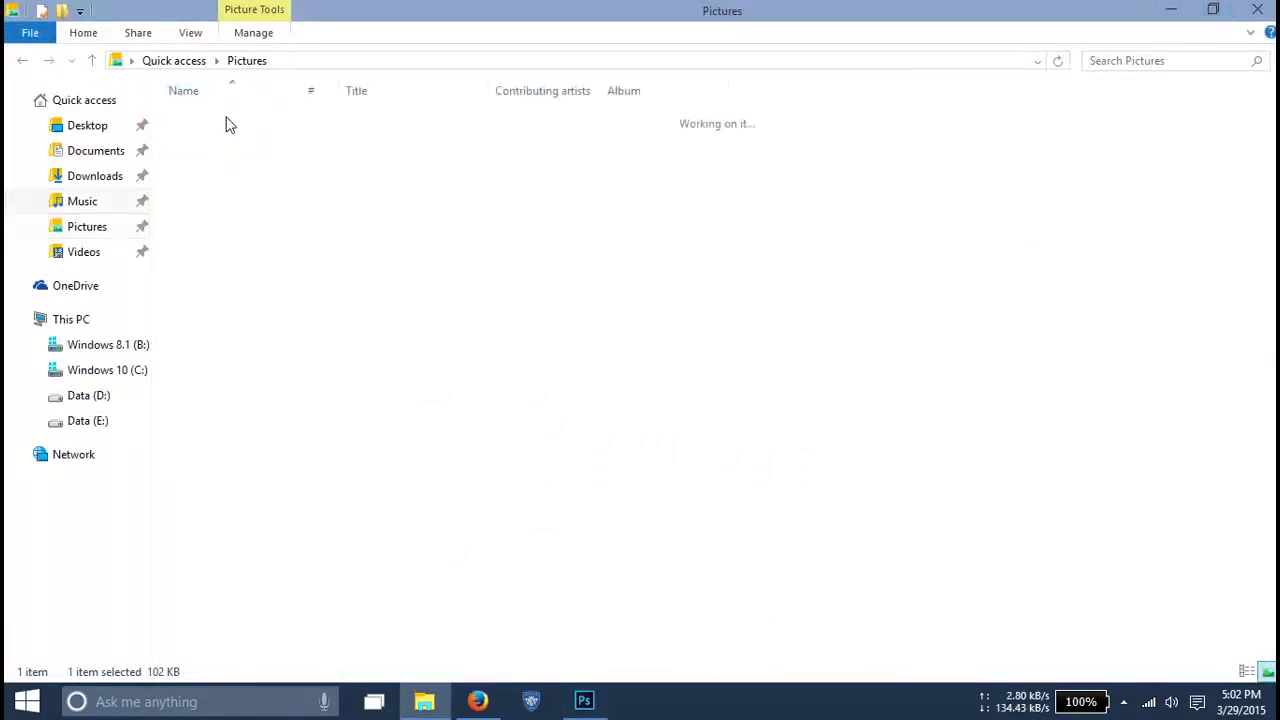
{"action": "double_click", "coordinate": [228, 120]}
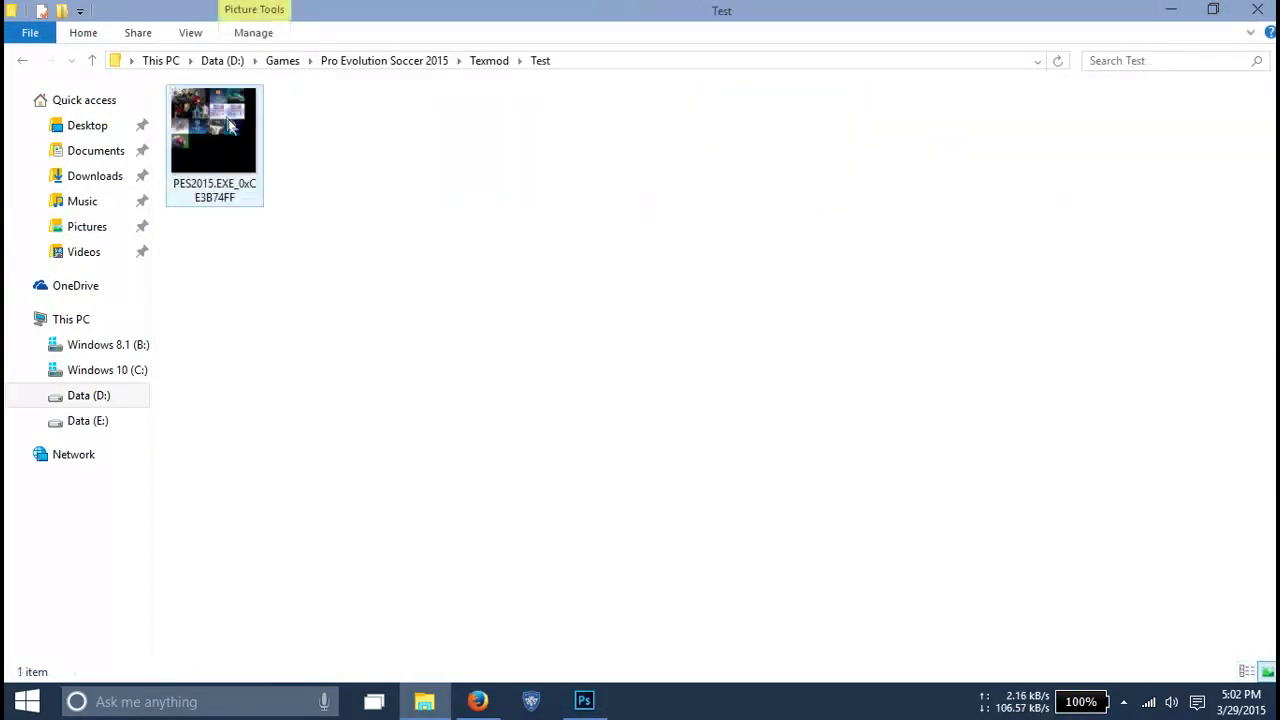
{"action": "left_click", "coordinate": [382, 61]}
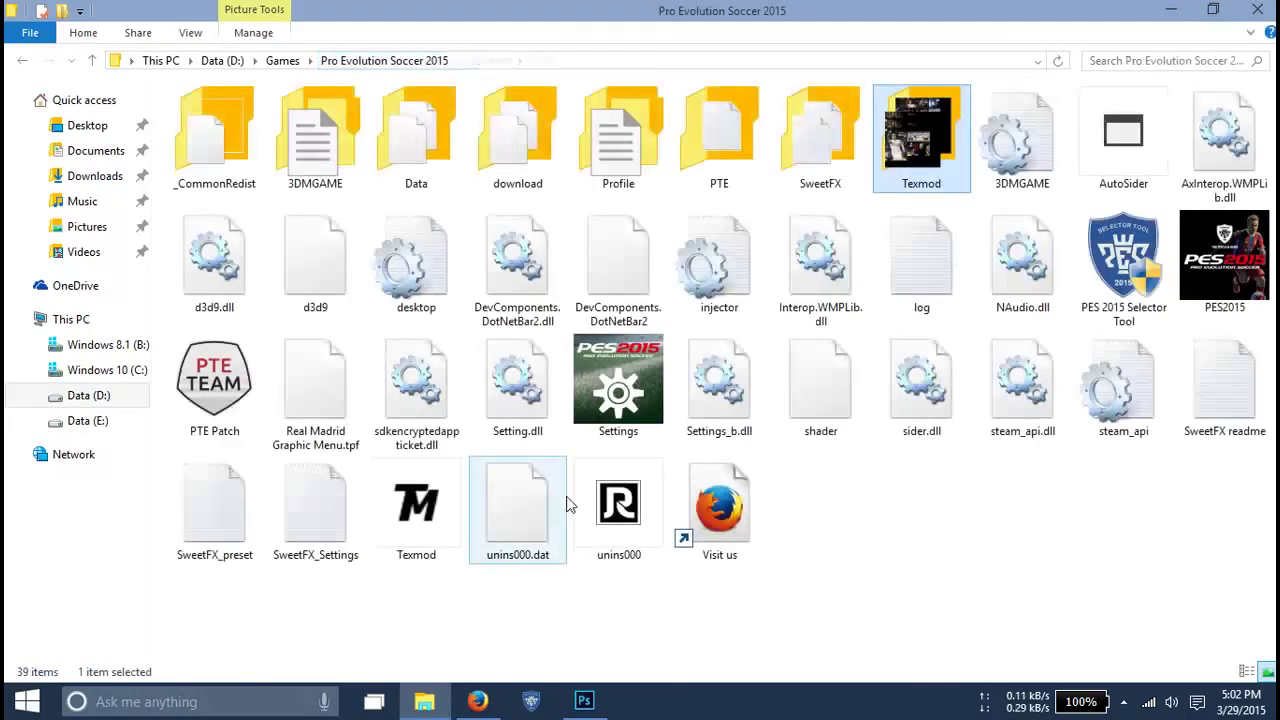
{"action": "left_click", "coordinate": [416, 527]}
{"action": "key", "text": "shift+F10"}
{"action": "left_click", "coordinate": [478, 128]}
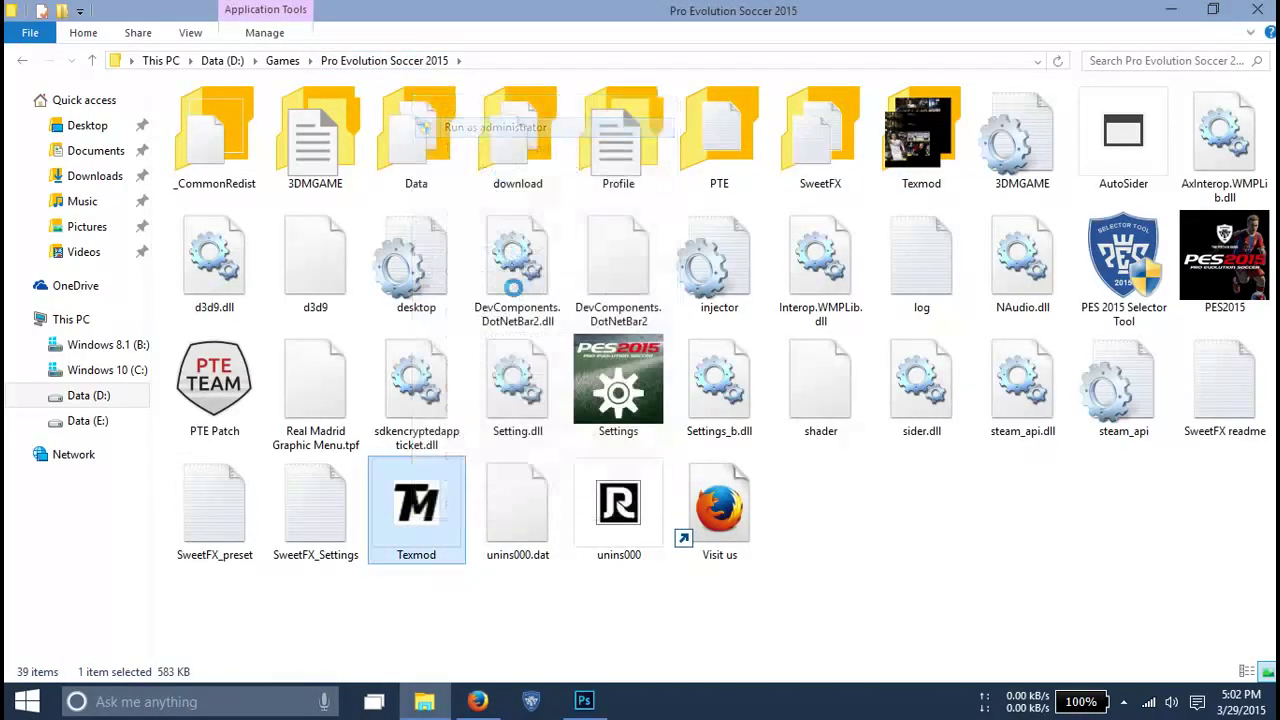
{"action": "left_click_drag", "start_coordinate": [421, 145], "coordinate": [467, 312]}
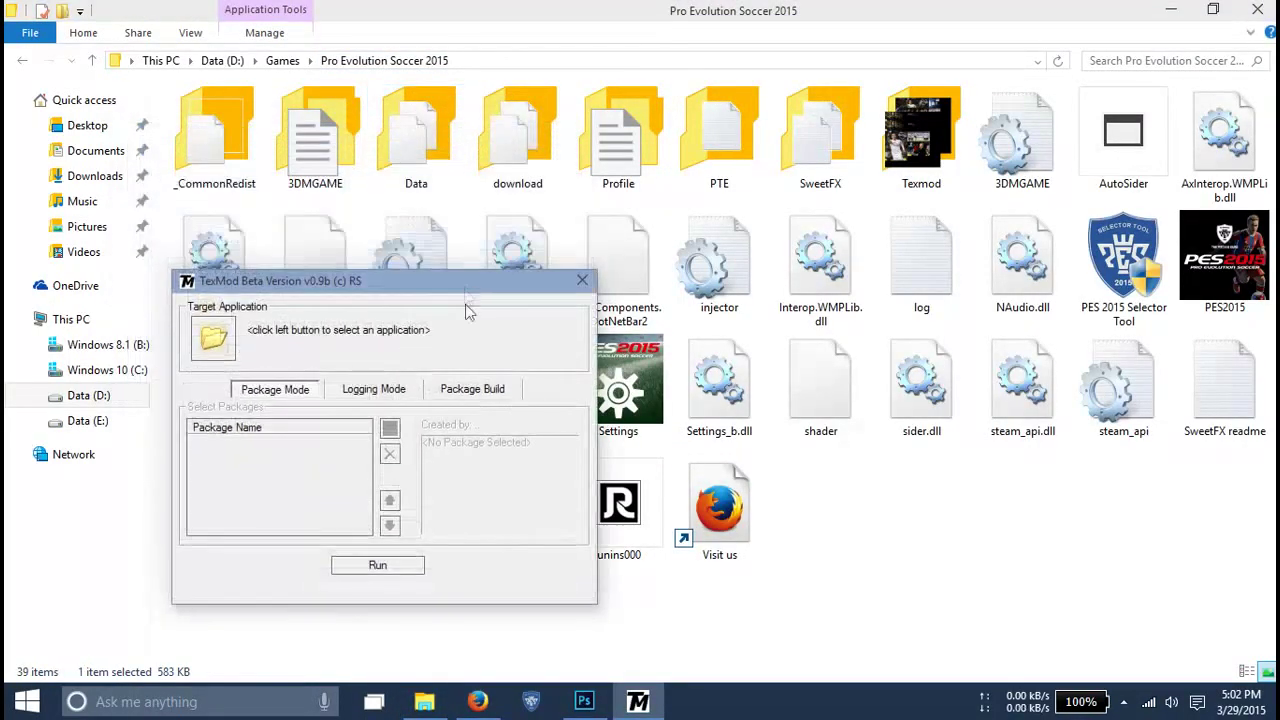
Switch TexMod to Package Build mode and create a new definition file in Notepad
{"action": "left_click", "coordinate": [474, 391]}
{"action": "left_click", "coordinate": [568, 427]}
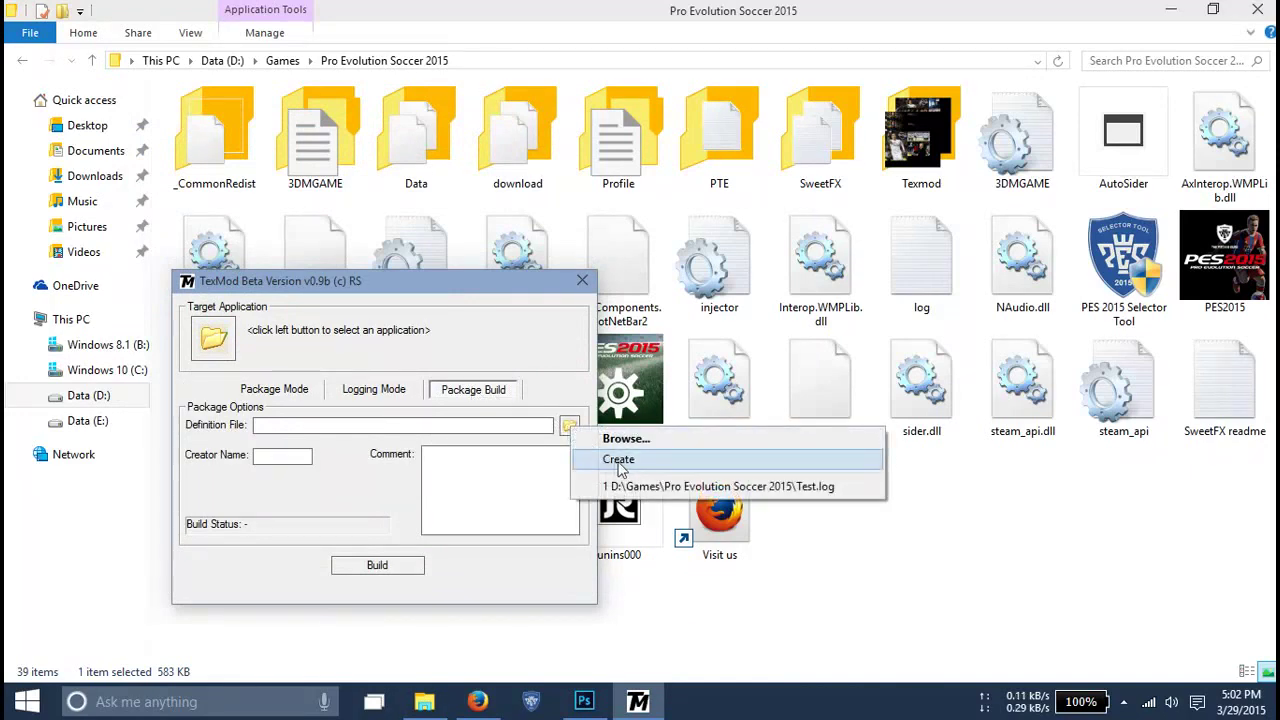
{"action": "left_click", "coordinate": [619, 460]}
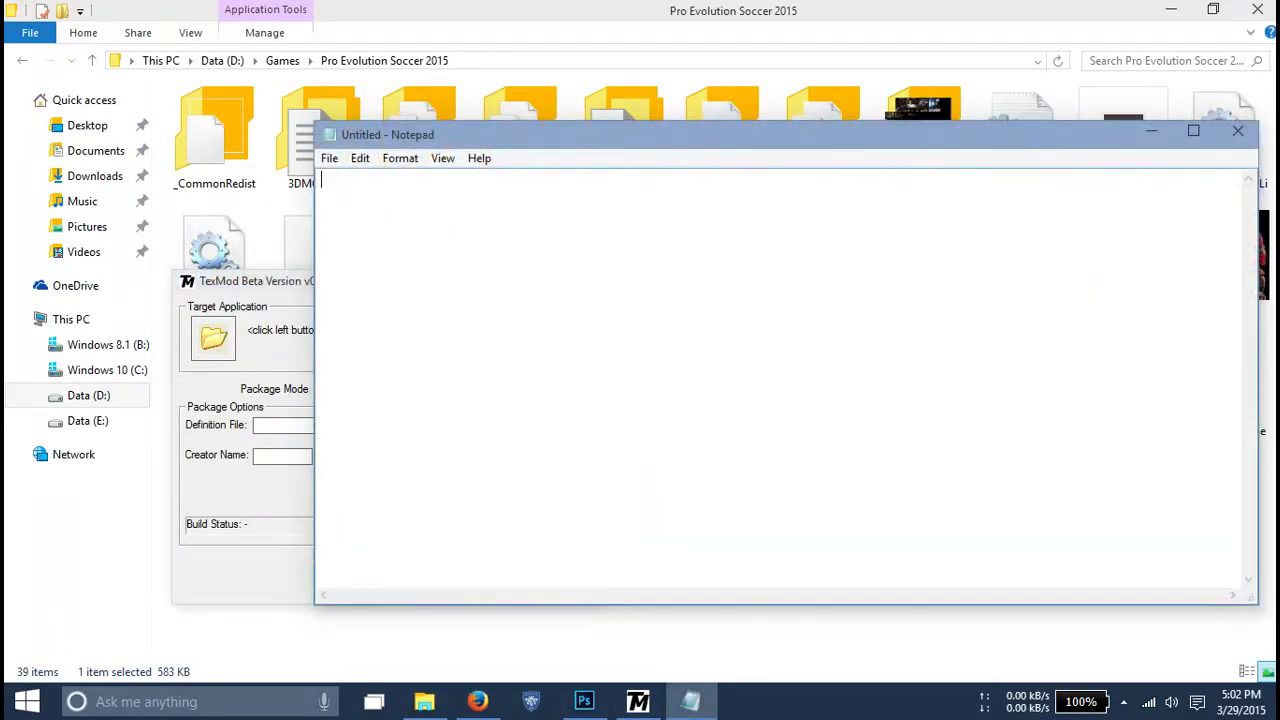
Copy the exported PNG's file name from Texmod\Test into Notepad and trim it to 0xCE3B74FF
{"action": "left_click", "coordinate": [922, 105]}
{"action": "double_click", "coordinate": [922, 105]}
{"action": "double_click", "coordinate": [214, 130]}
{"action": "left_click", "coordinate": [232, 147]}
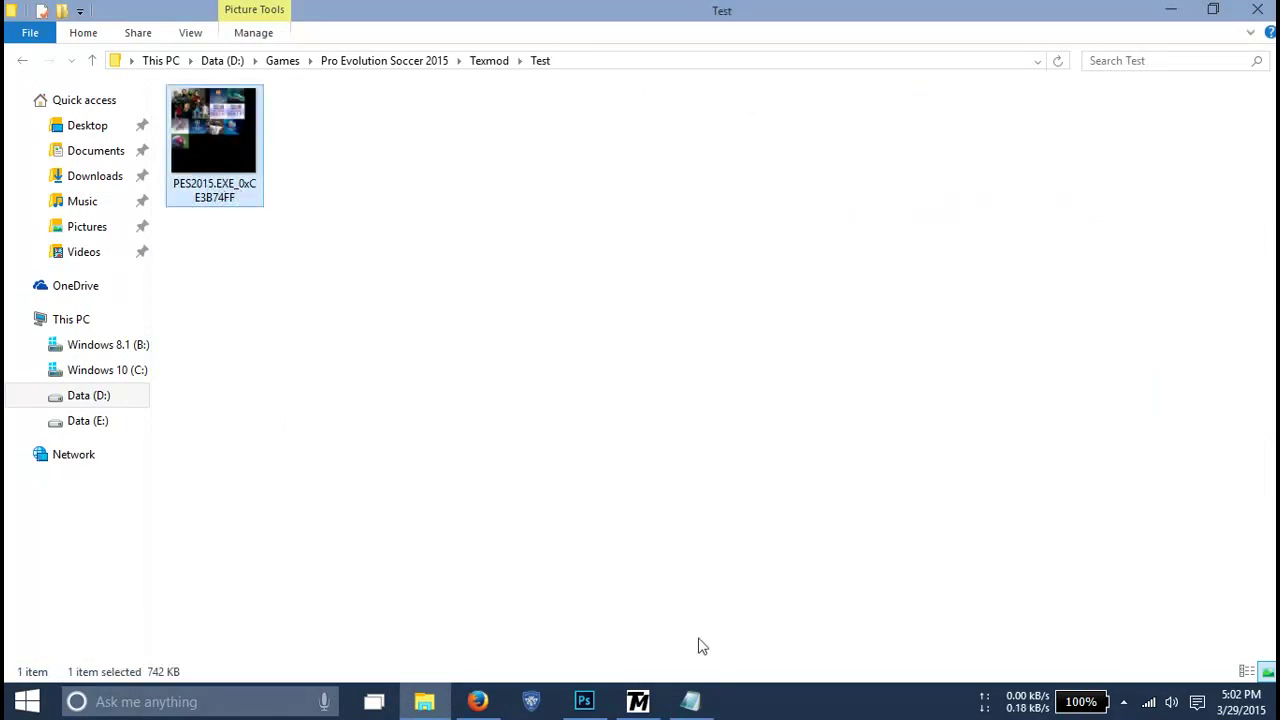
{"action": "left_click", "coordinate": [690, 702]}
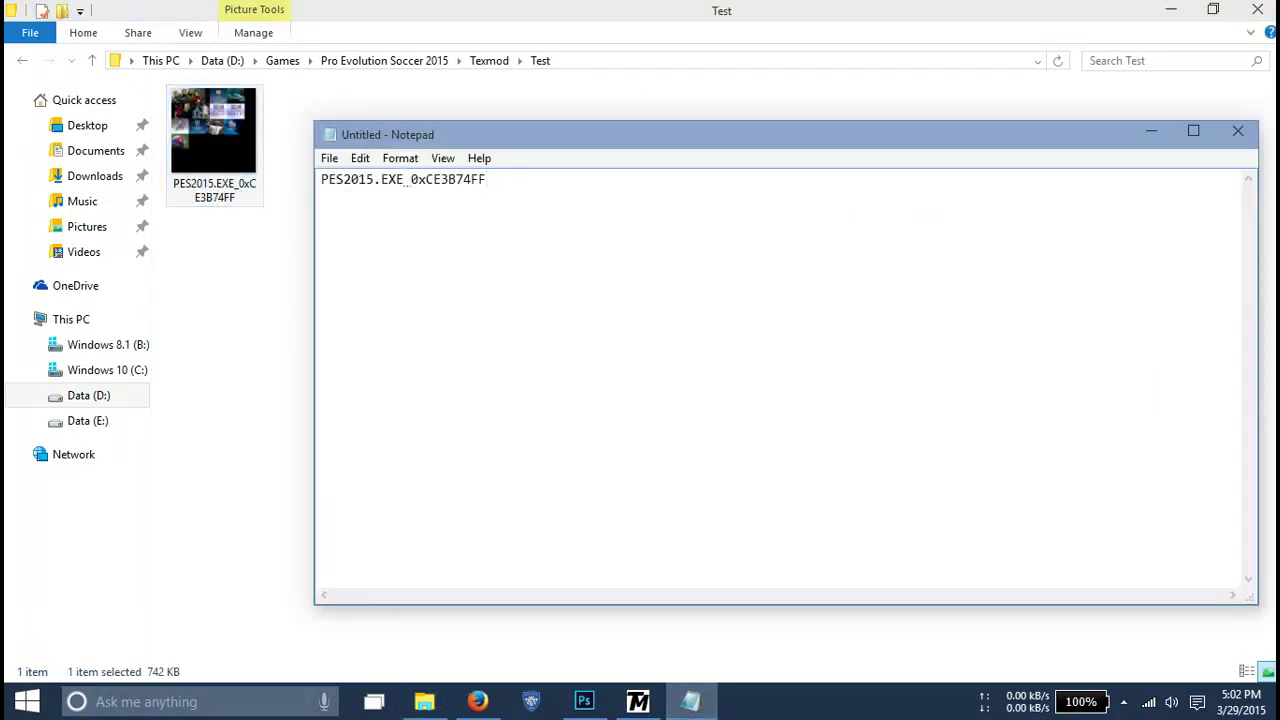
{"action": "key", "text": "BackSpace"}
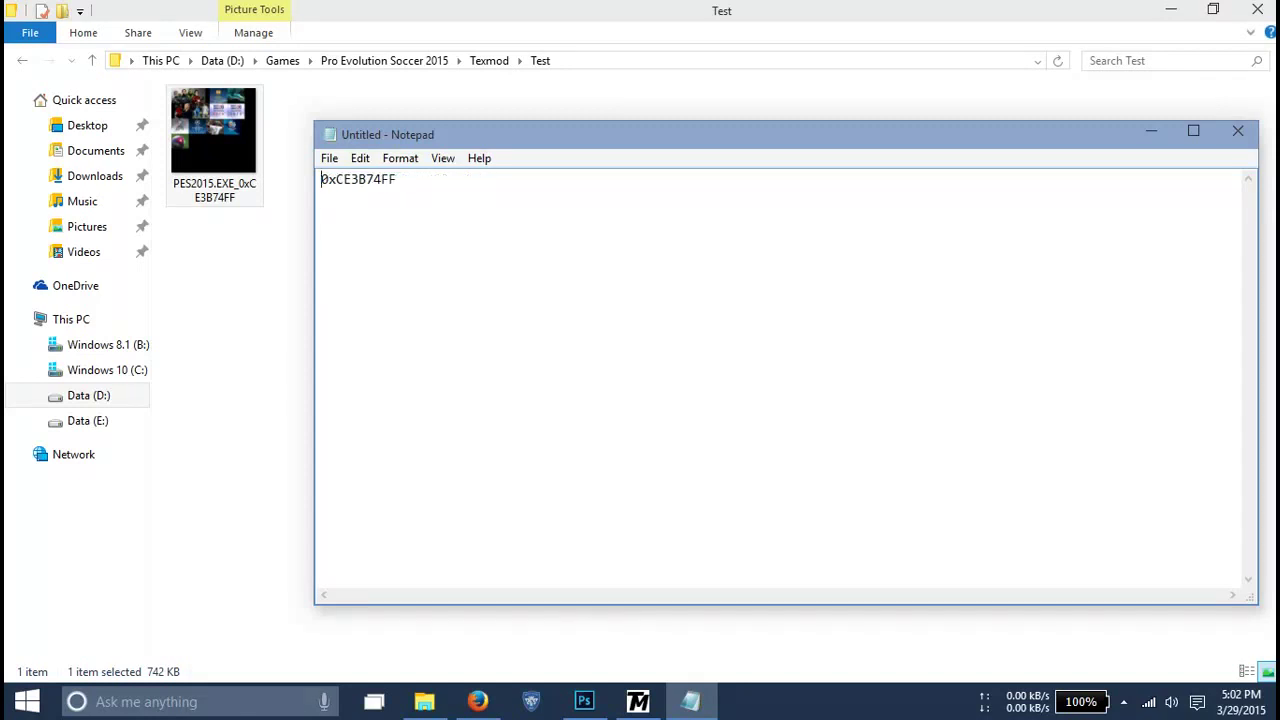
Append a | separator and the PNG's full path to the hash: D:\Games\Pro Evolution Soccer 2015\Texmod\Test\PES2015.EXE_0xCE3B74FF.png
{"action": "right_click", "coordinate": [238, 186]}
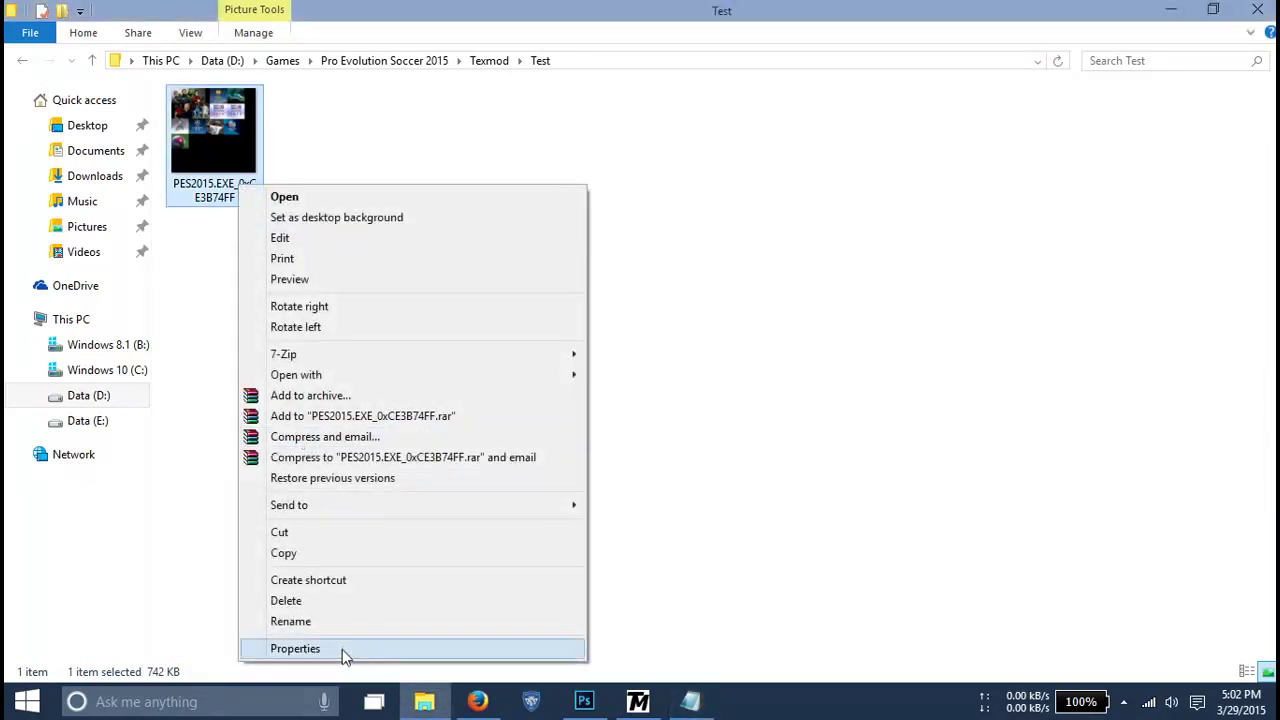
{"action": "left_click", "coordinate": [342, 649]}
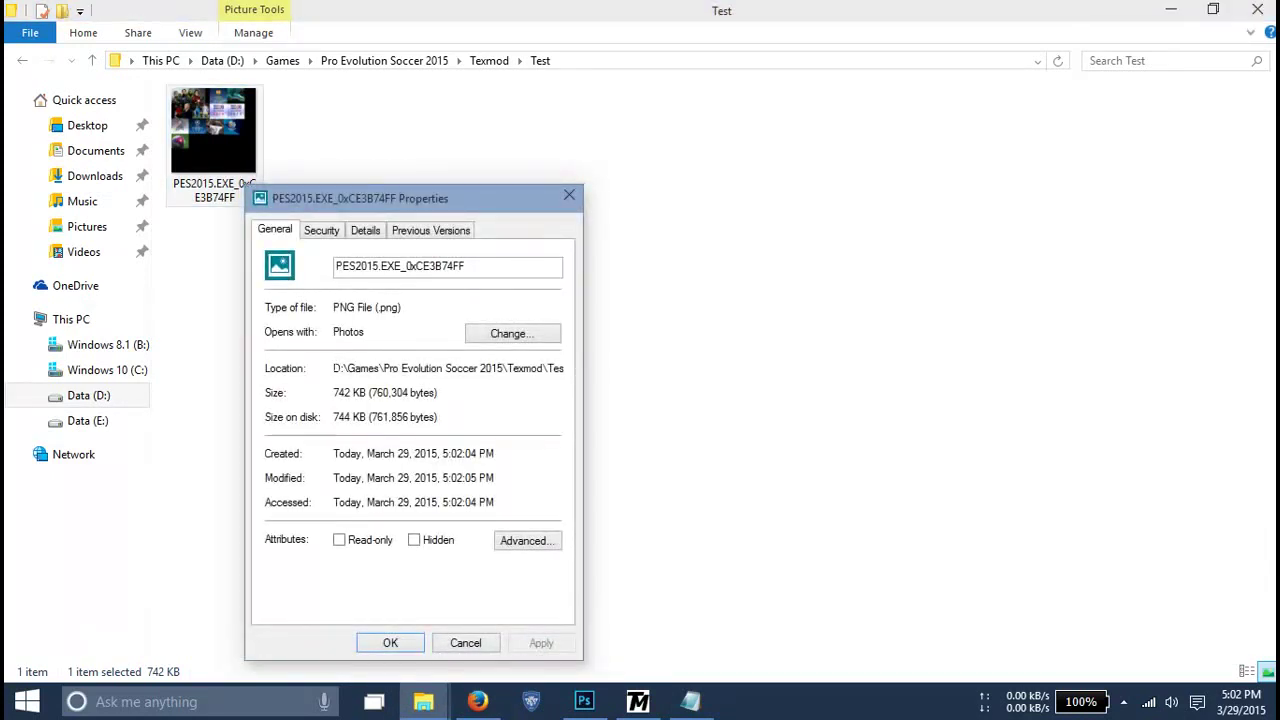
{"action": "left_click_drag", "start_coordinate": [348, 368], "coordinate": [531, 368]}
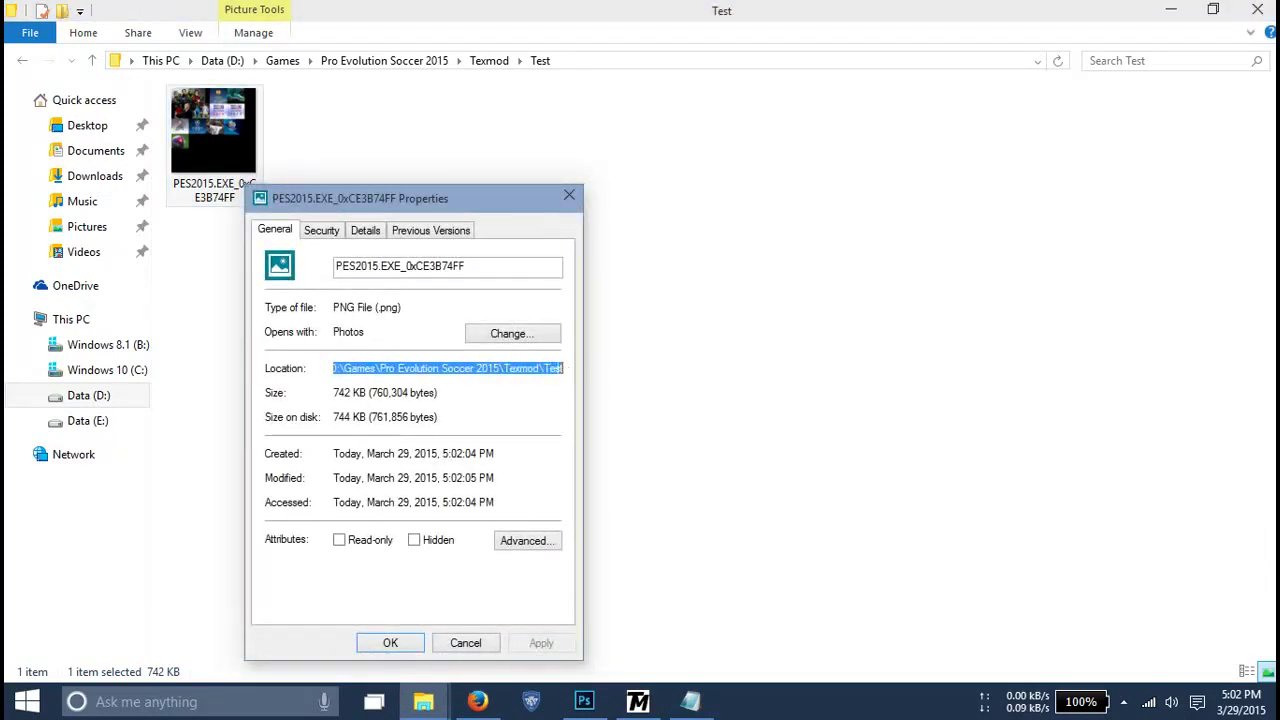
{"action": "left_click", "coordinate": [690, 701]}
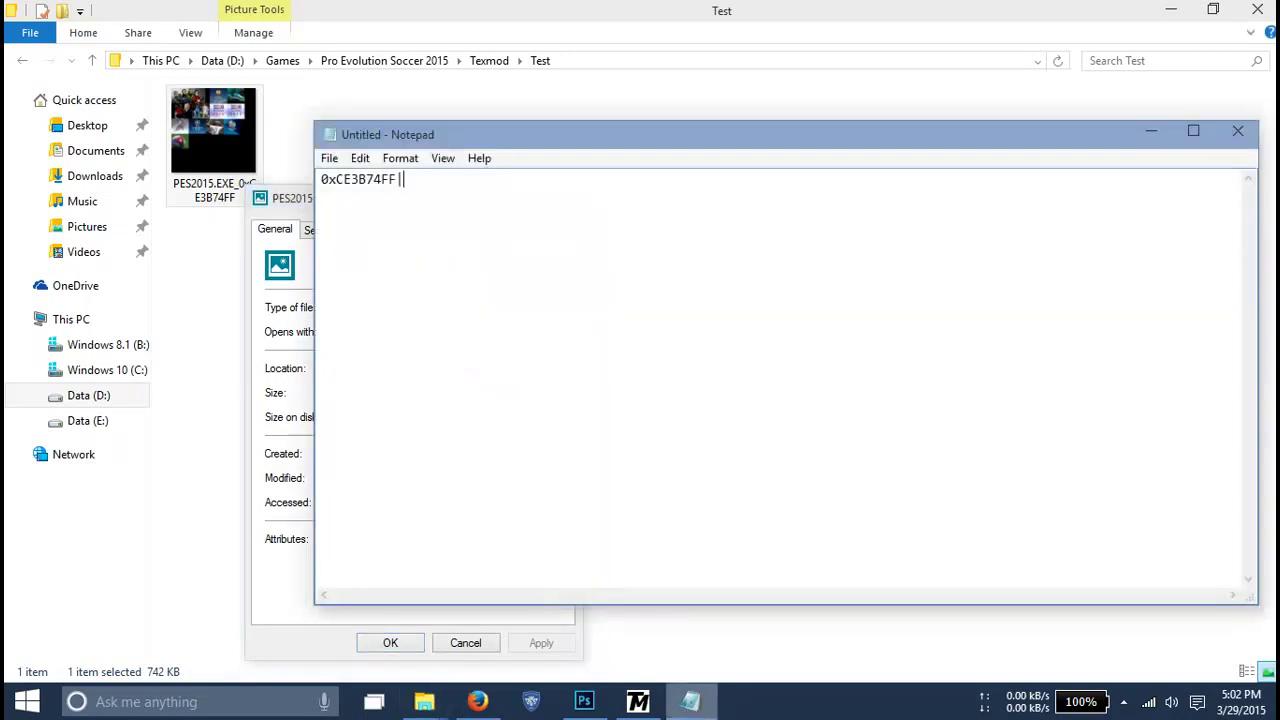
{"action": "type", "text": "D:\\Games\\Pro Evolution Soccer 2015\\Texmod\\Test"}
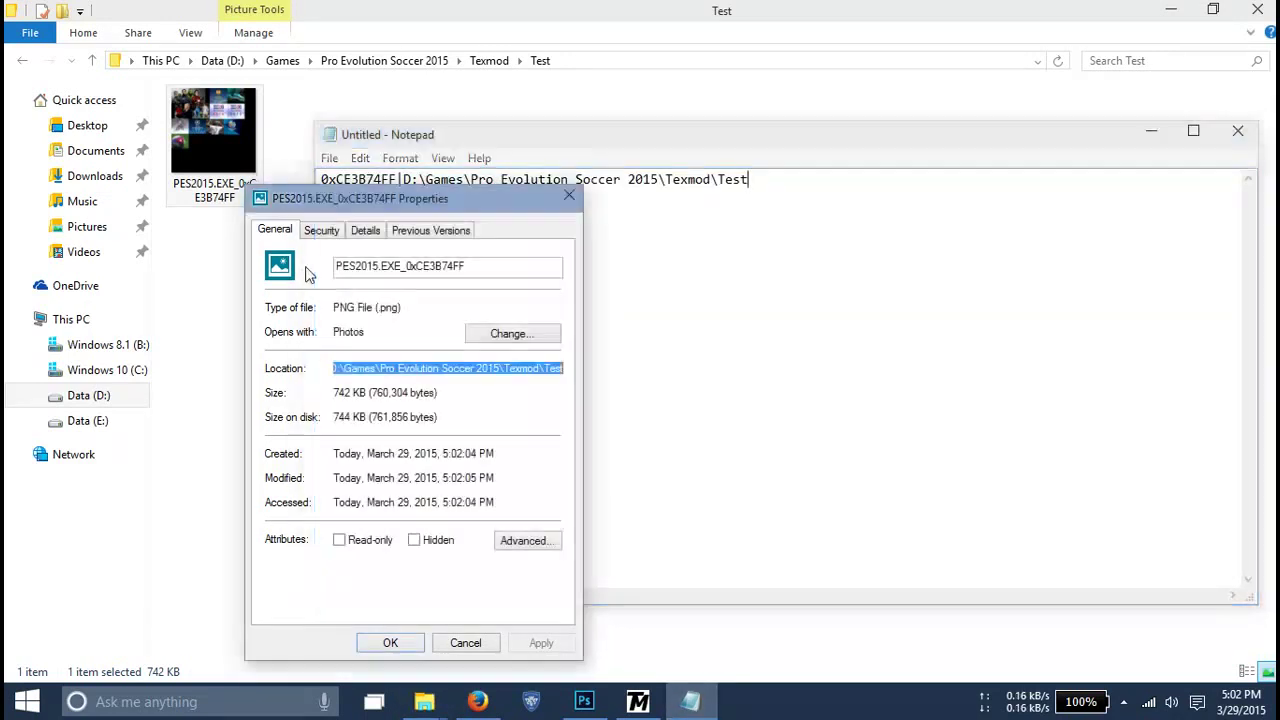
{"action": "left_click", "coordinate": [310, 275]}
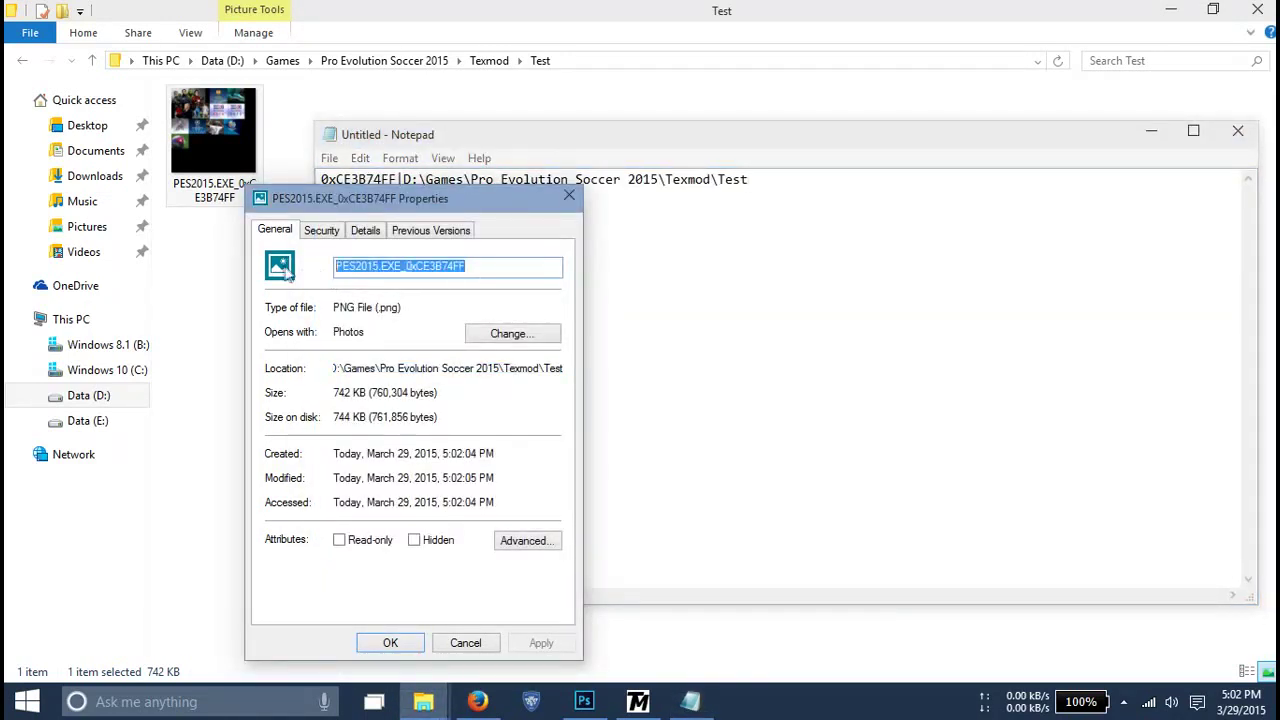
{"action": "key", "text": "alt+Tab"}
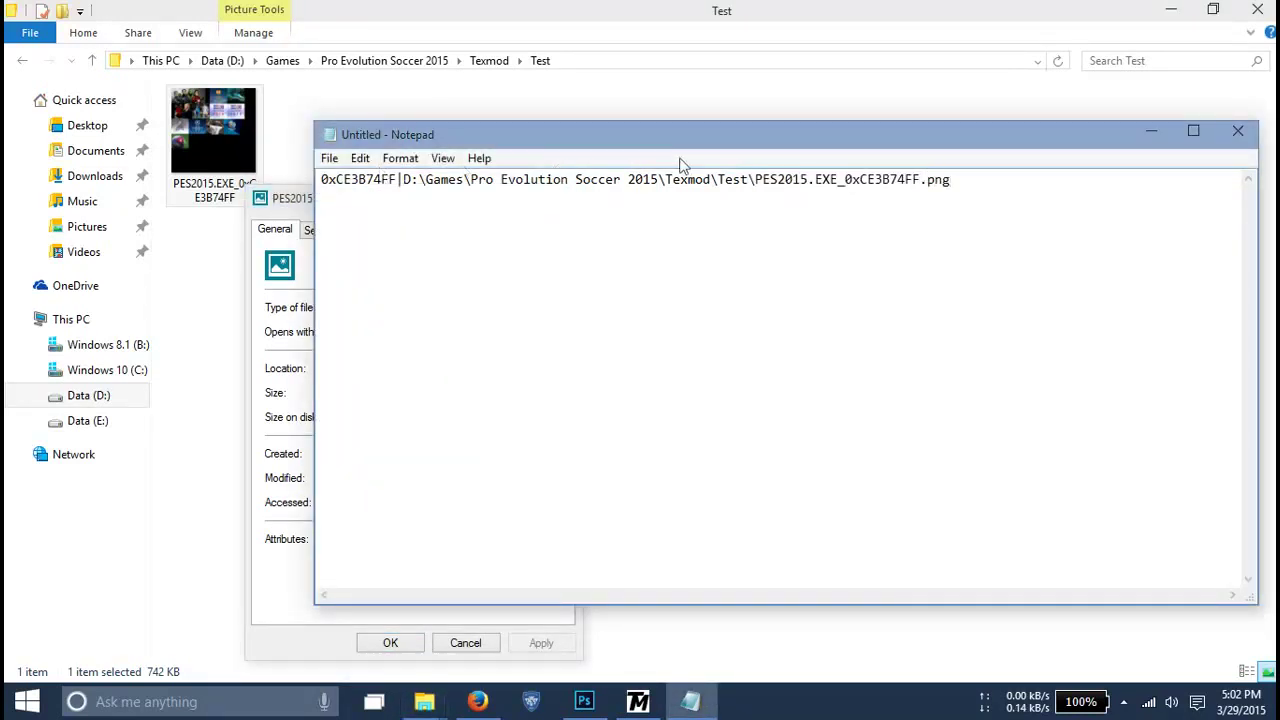
Save the definition as Test.log with the All Files type in the Pro Evolution Soccer 2015 folder, and dismiss the PNG's properties
{"action": "left_click", "coordinate": [1238, 132]}
{"action": "left_click", "coordinate": [602, 353]}
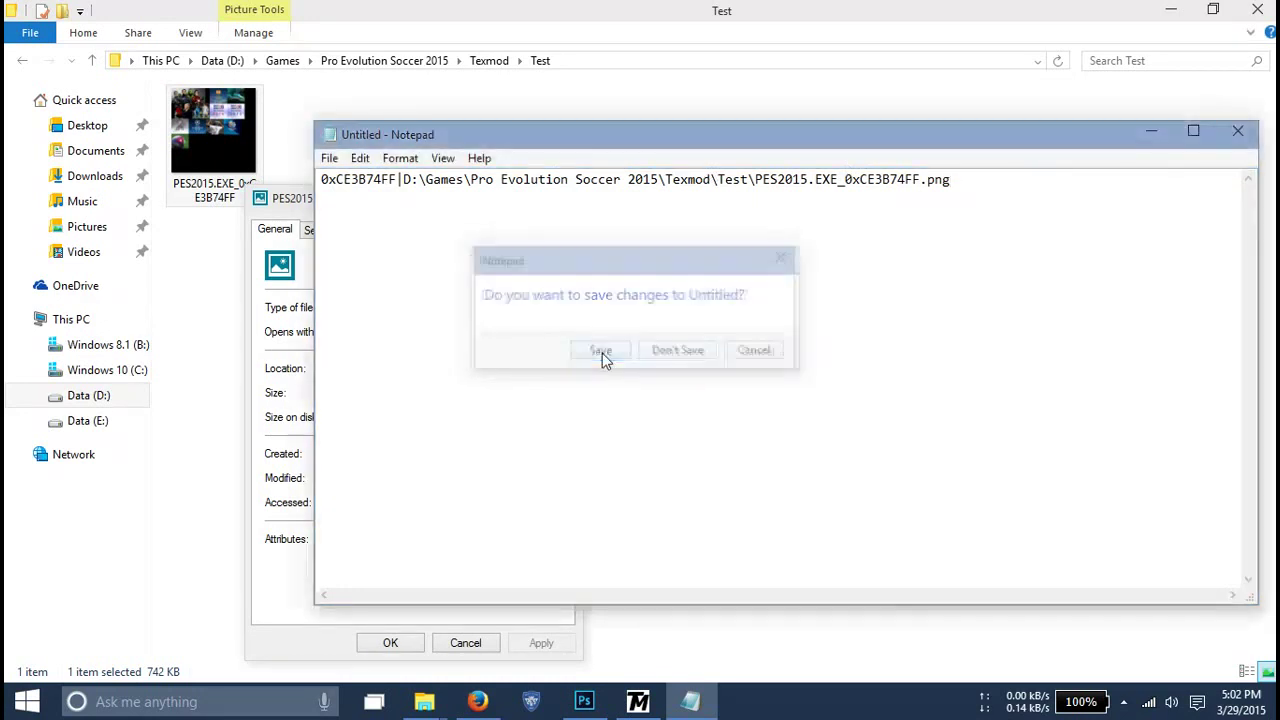
{"action": "type", "text": "Te"}
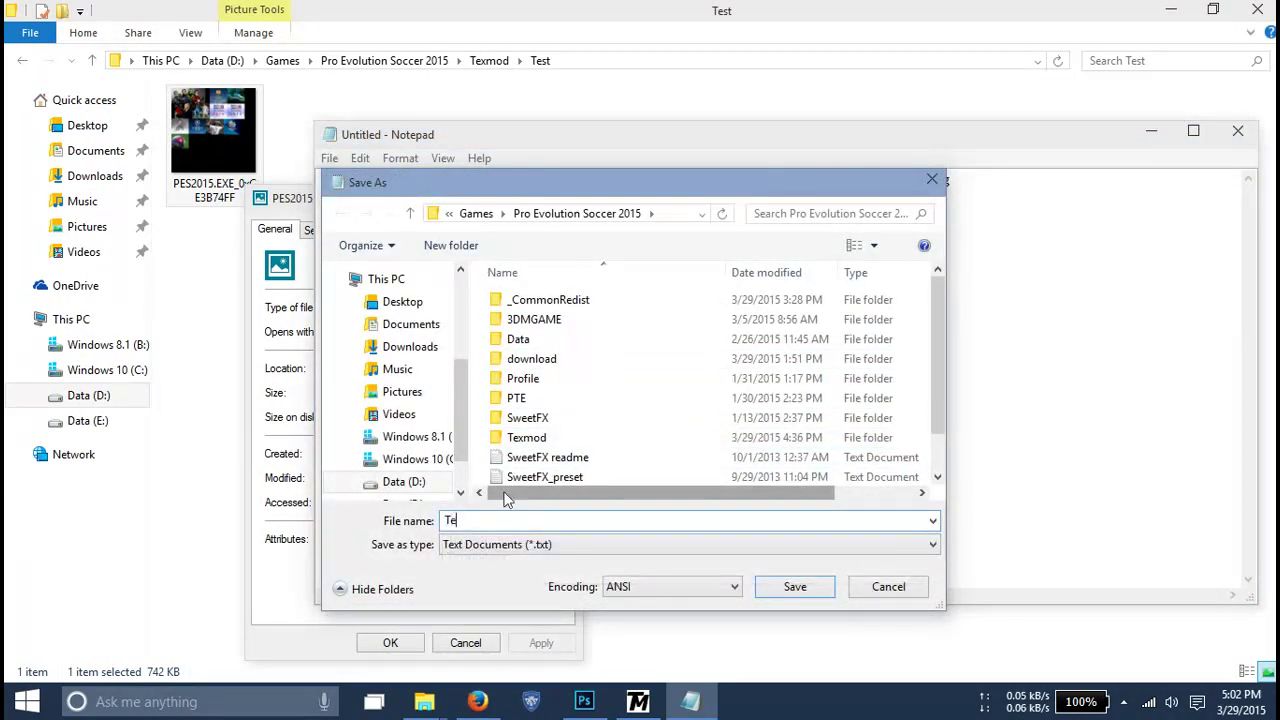
{"action": "type", "text": "st.log"}
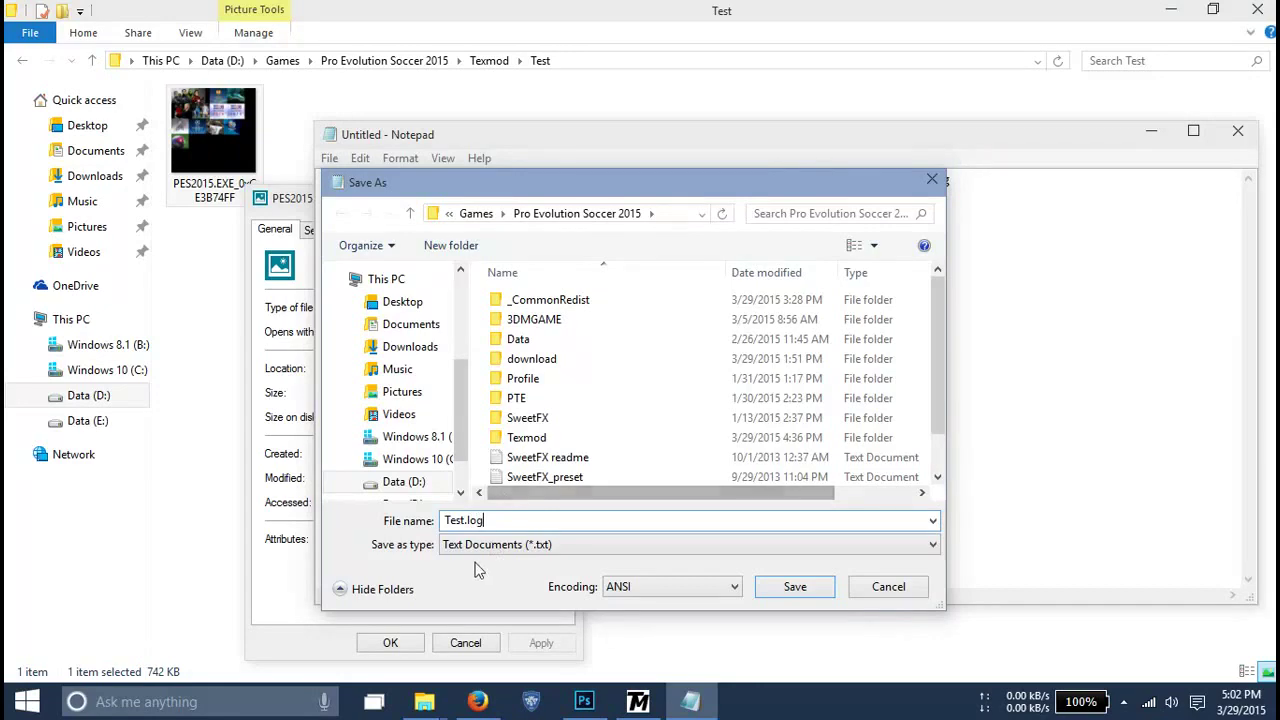
{"action": "left_click", "coordinate": [478, 544]}
{"action": "left_click", "coordinate": [478, 565]}
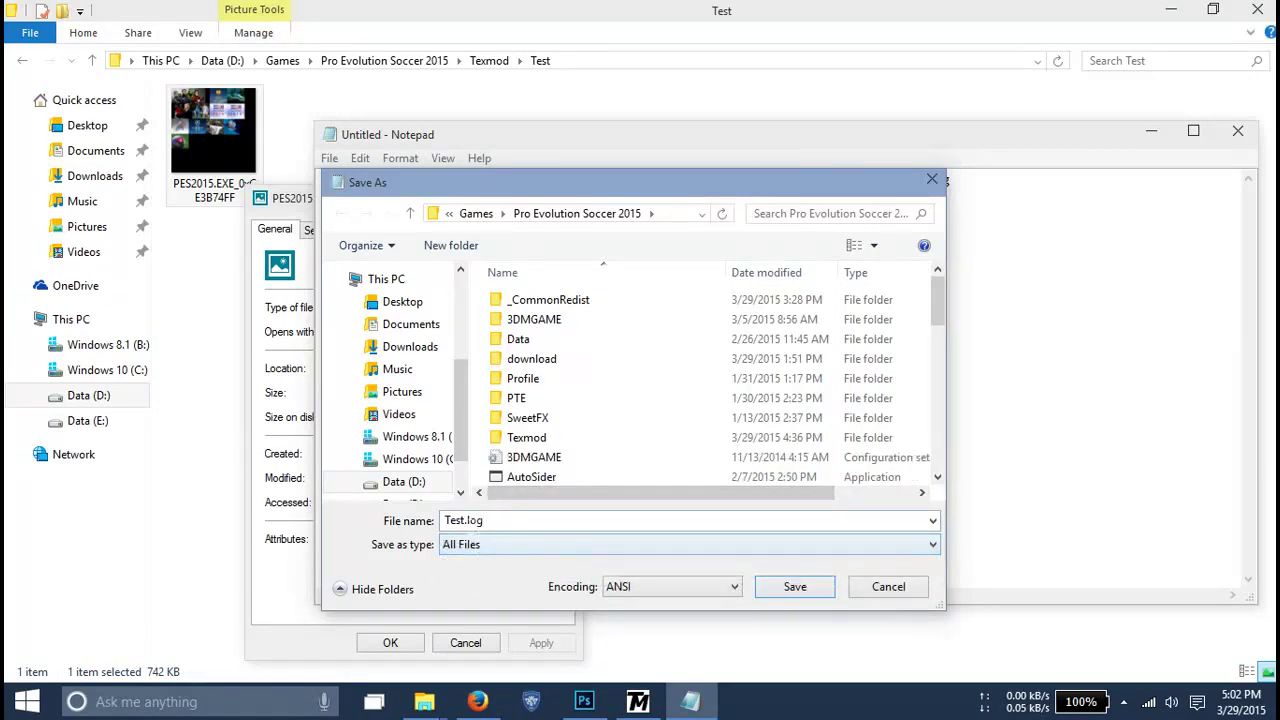
{"action": "left_click", "coordinate": [792, 588]}
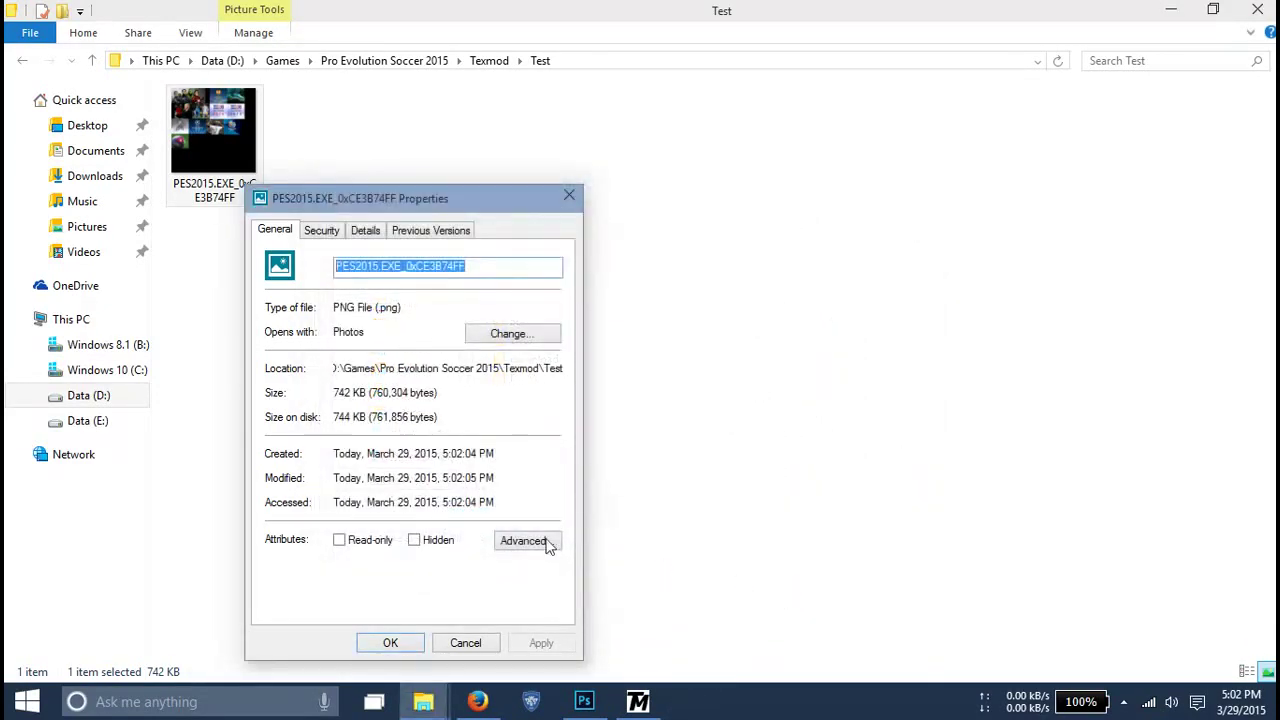
{"action": "left_click", "coordinate": [572, 196]}
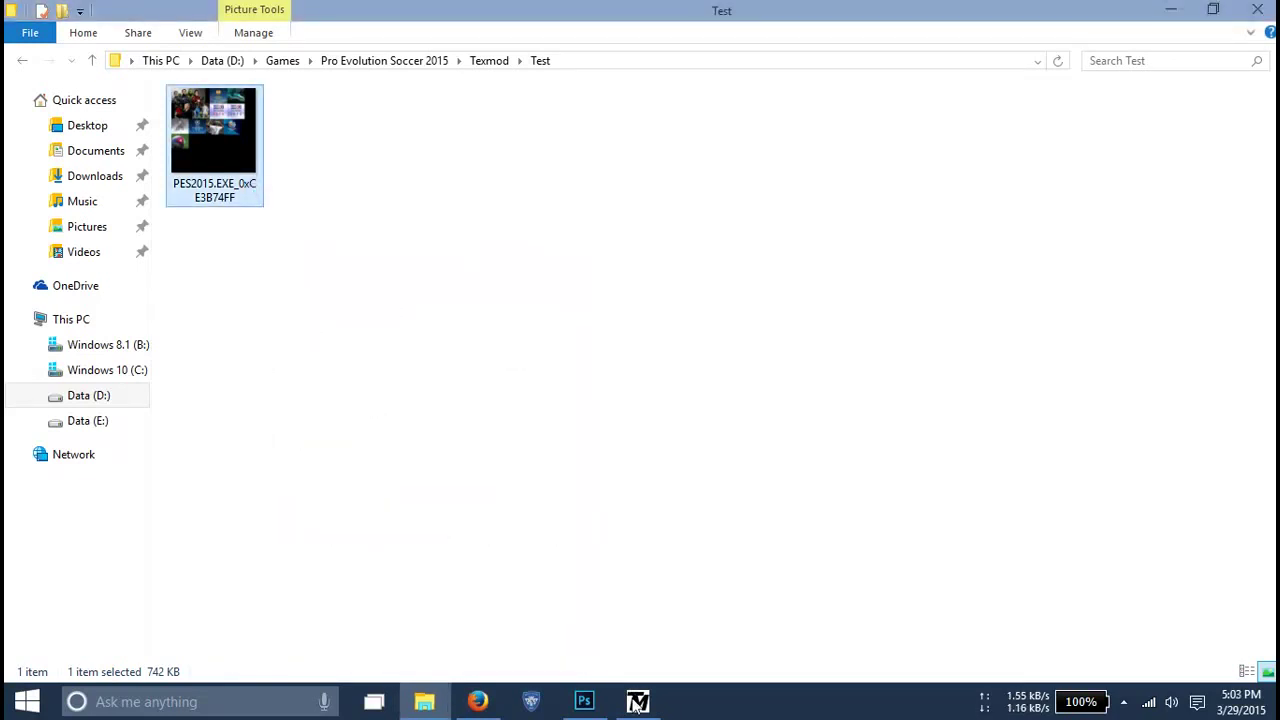
Switch to TexMod, load Test.log as the definition file with the creator name filled in, and build the package as Test
{"action": "left_click", "coordinate": [637, 701]}
{"action": "left_click", "coordinate": [570, 426]}
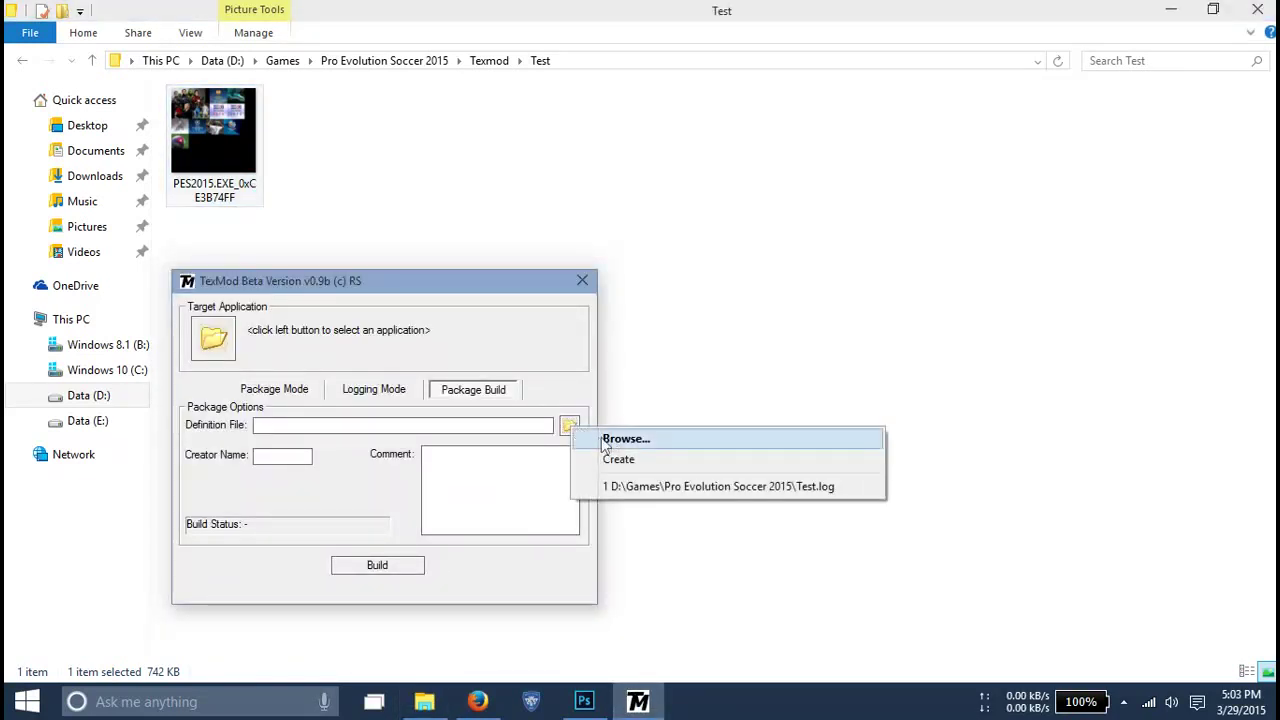
{"action": "left_click", "coordinate": [616, 442]}
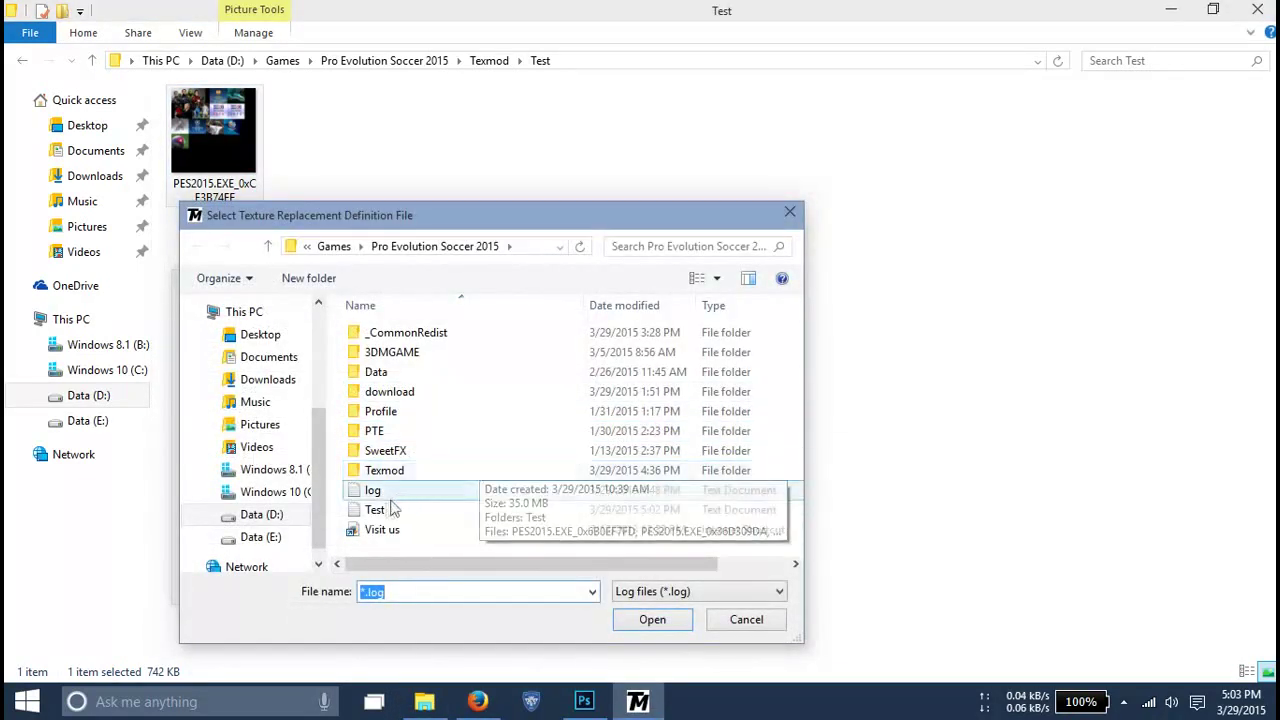
{"action": "left_click", "coordinate": [360, 511]}
{"action": "left_click", "coordinate": [652, 620]}
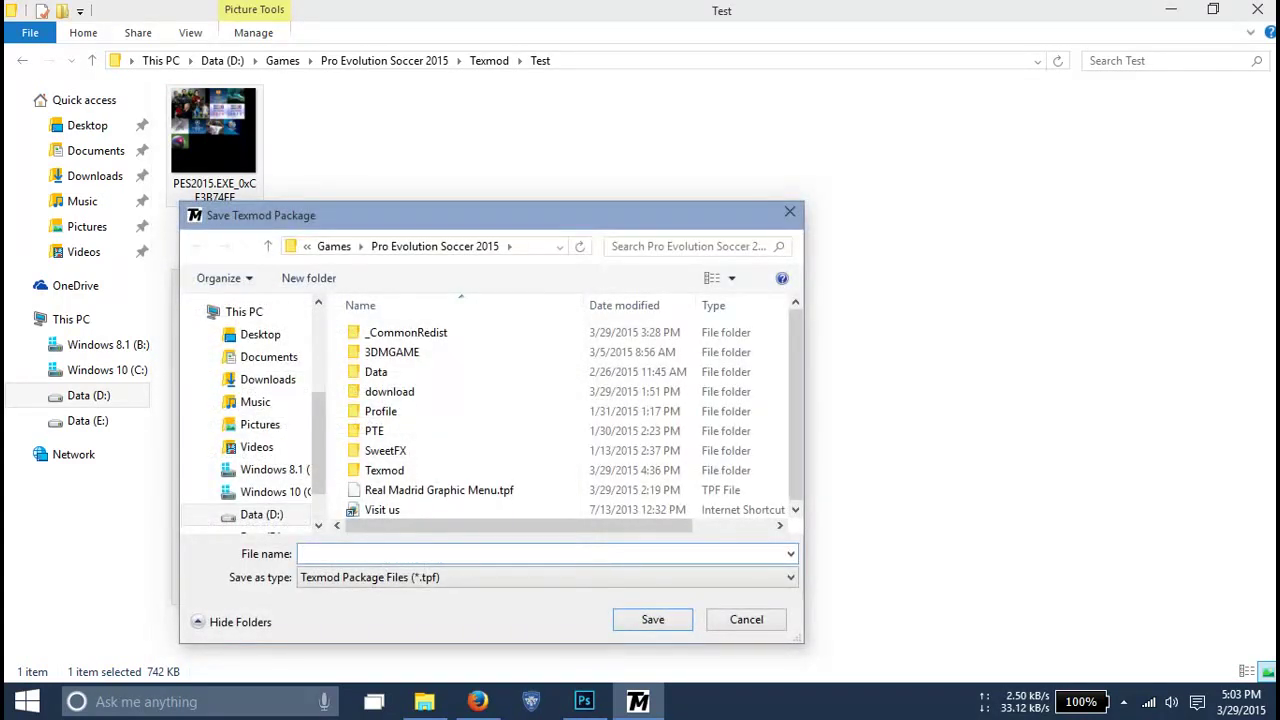
{"action": "type", "text": "Test"}
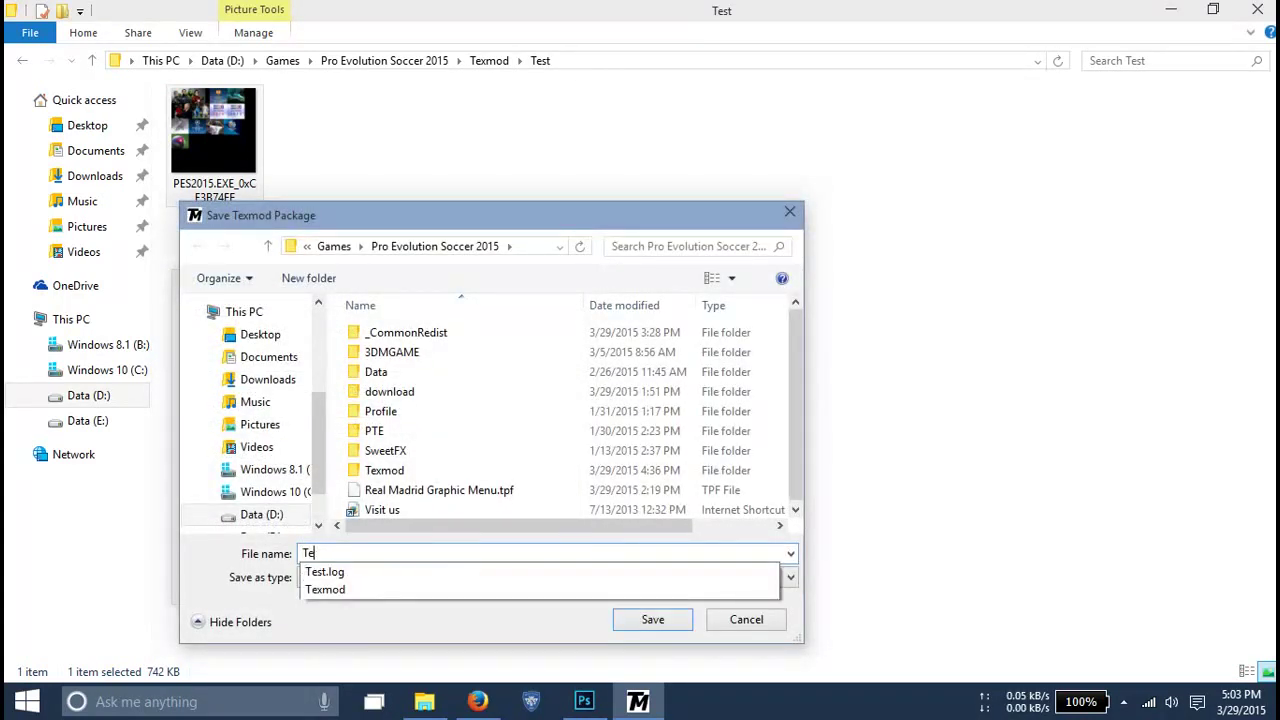
{"action": "left_click", "coordinate": [652, 621]}
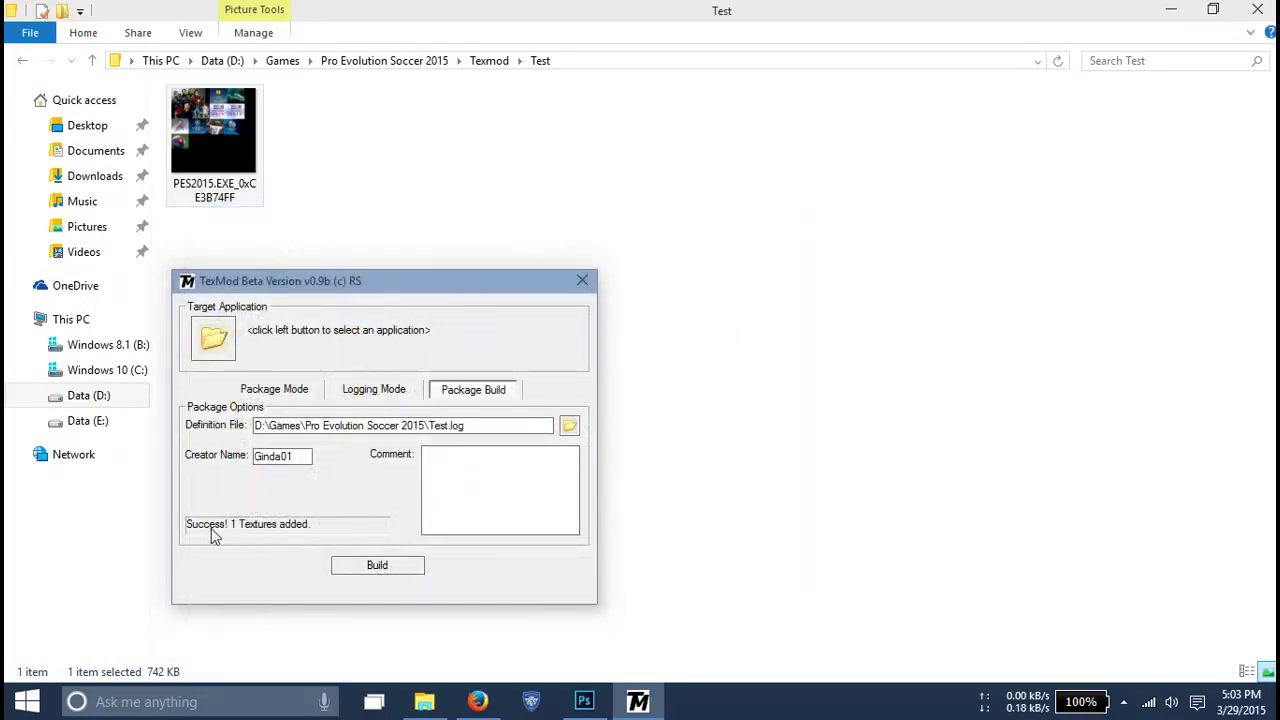
Switch TexMod to Package Mode and set PES2015.exe as the target application
{"action": "left_click", "coordinate": [285, 392]}
{"action": "left_click", "coordinate": [216, 340]}
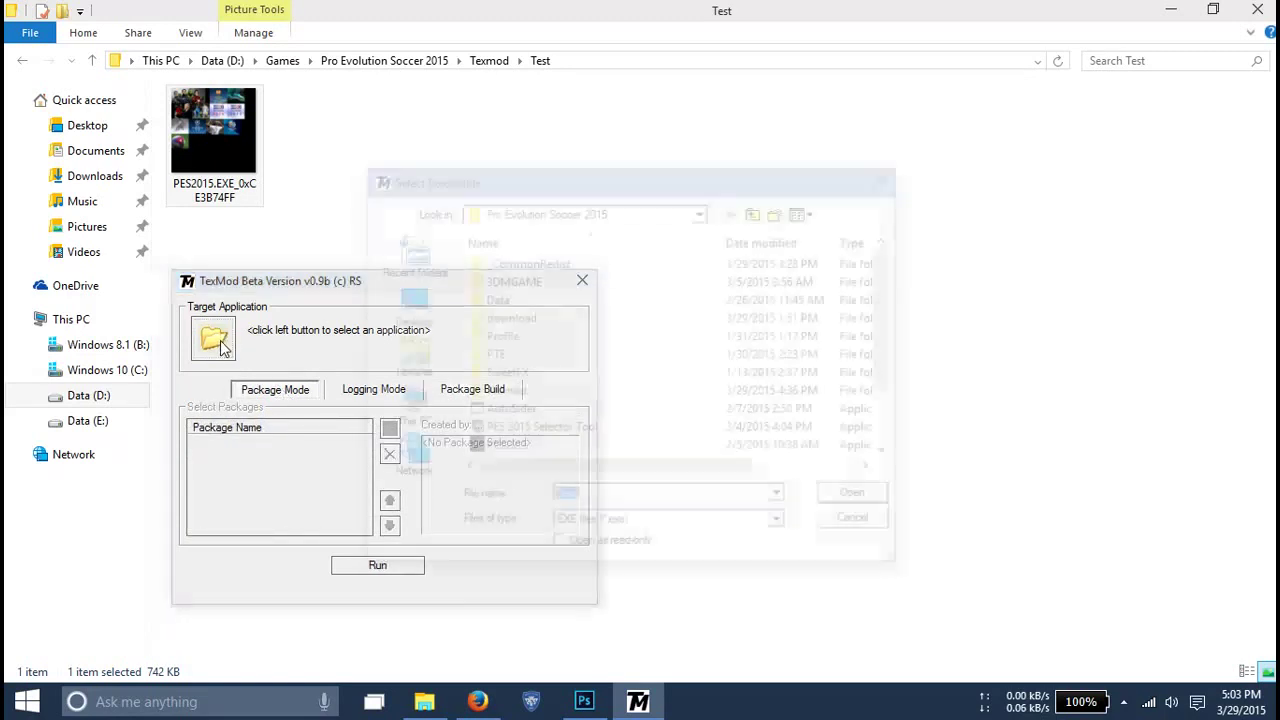
{"action": "left_click", "coordinate": [525, 446]}
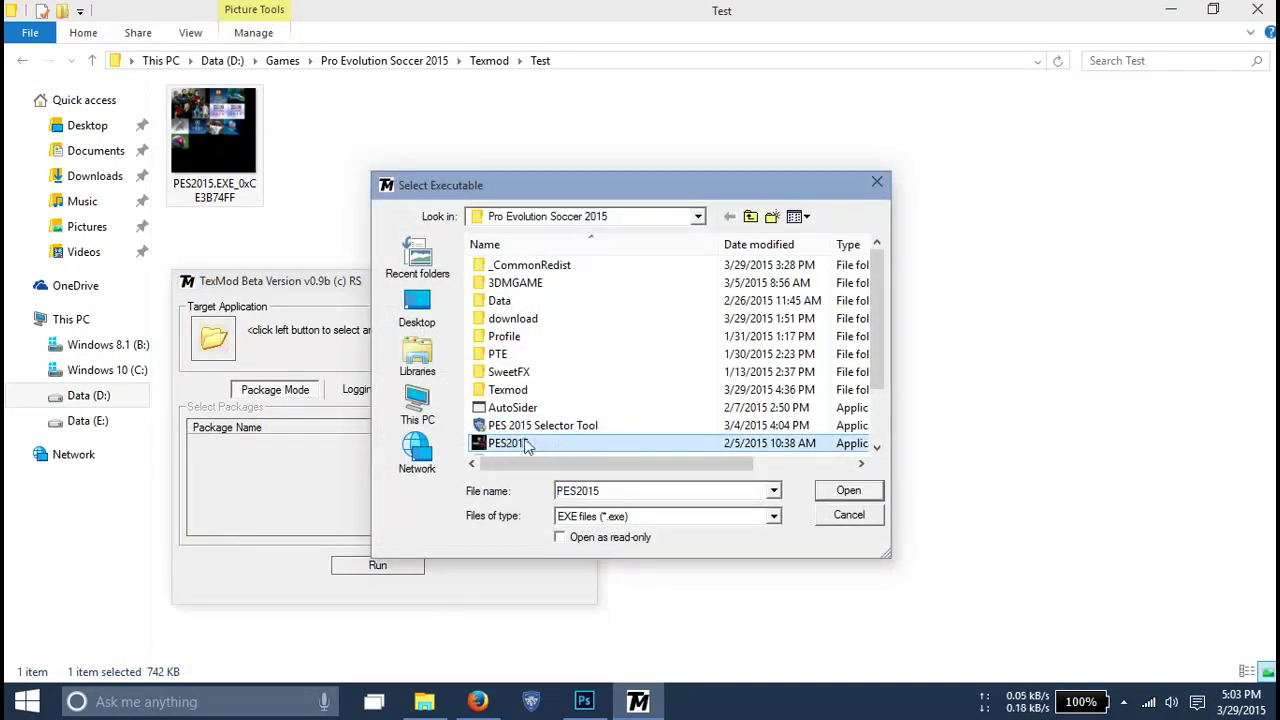
{"action": "left_click", "coordinate": [823, 495]}
Add the Test.tpf package to the package list and run the game with it
{"action": "left_click", "coordinate": [390, 429]}
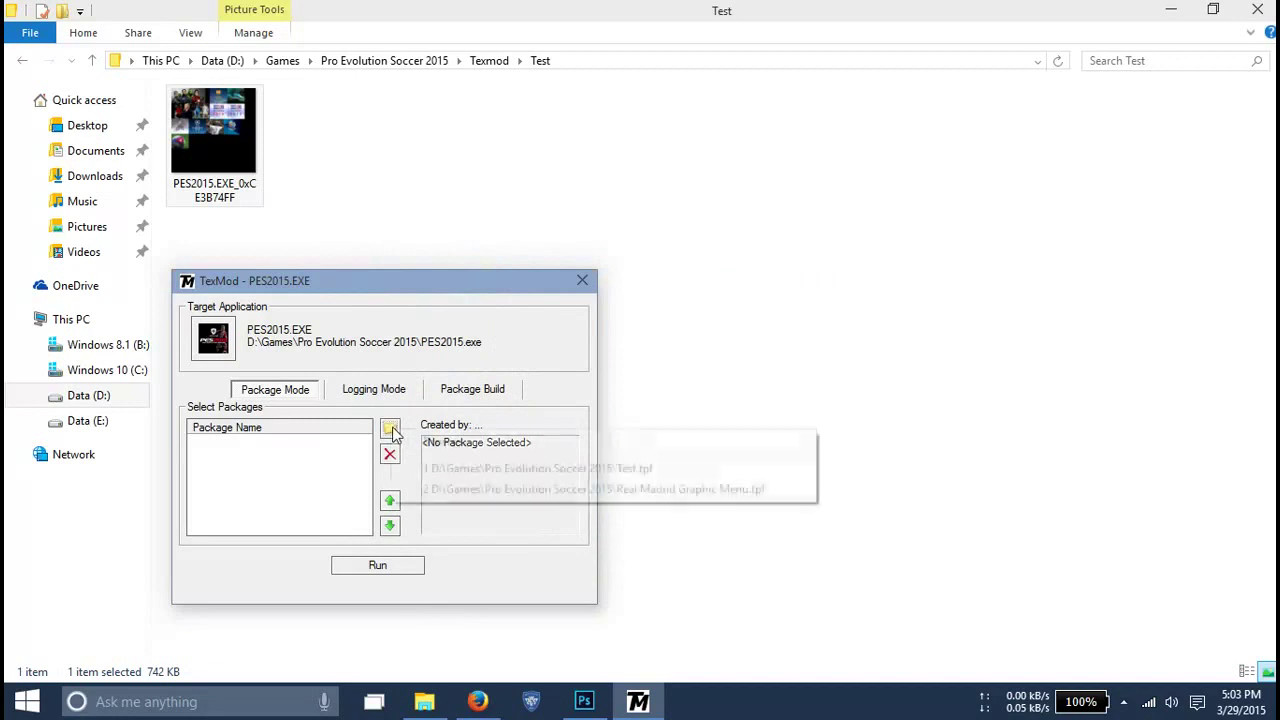
{"action": "left_click", "coordinate": [446, 442]}
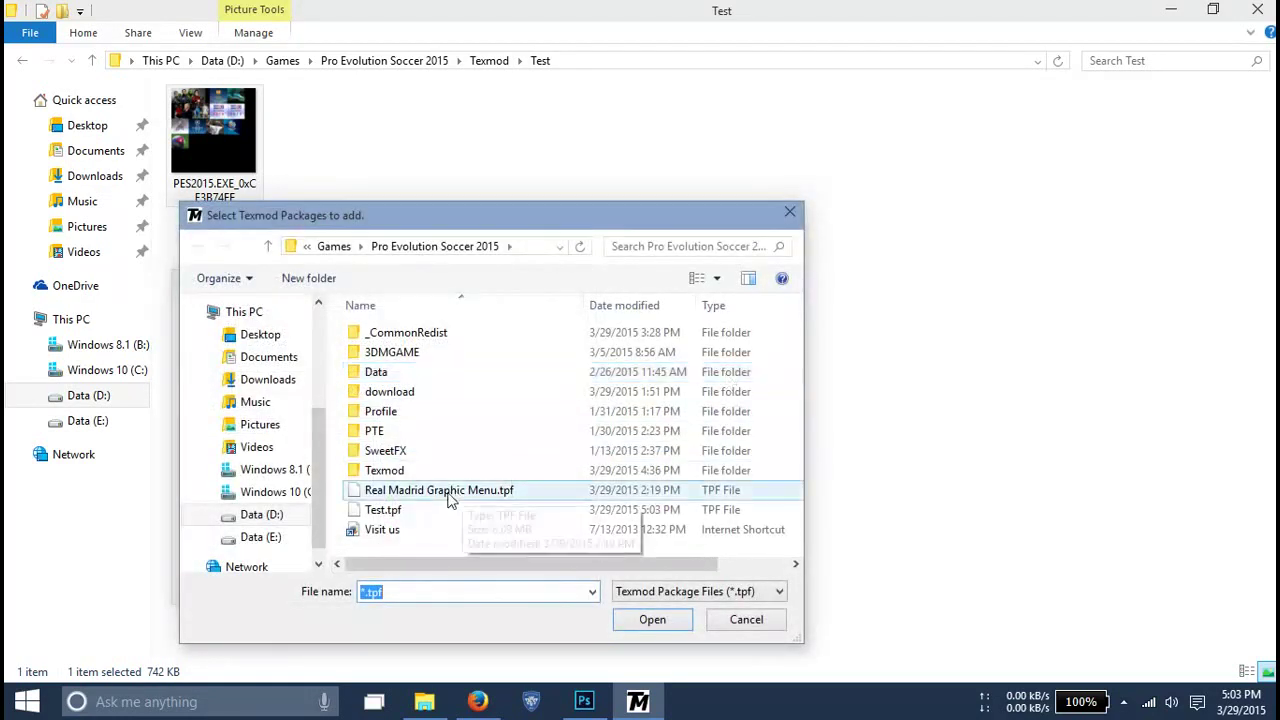
{"action": "left_click", "coordinate": [395, 511]}
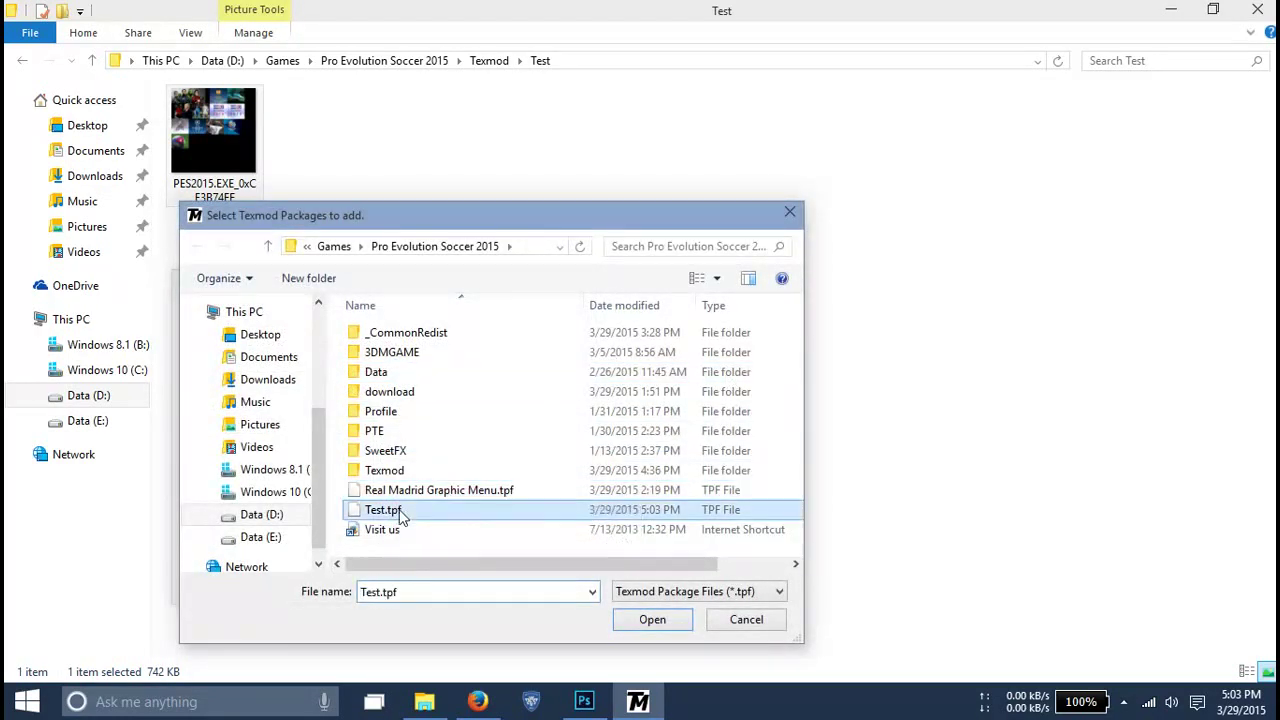
{"action": "left_click", "coordinate": [654, 619]}
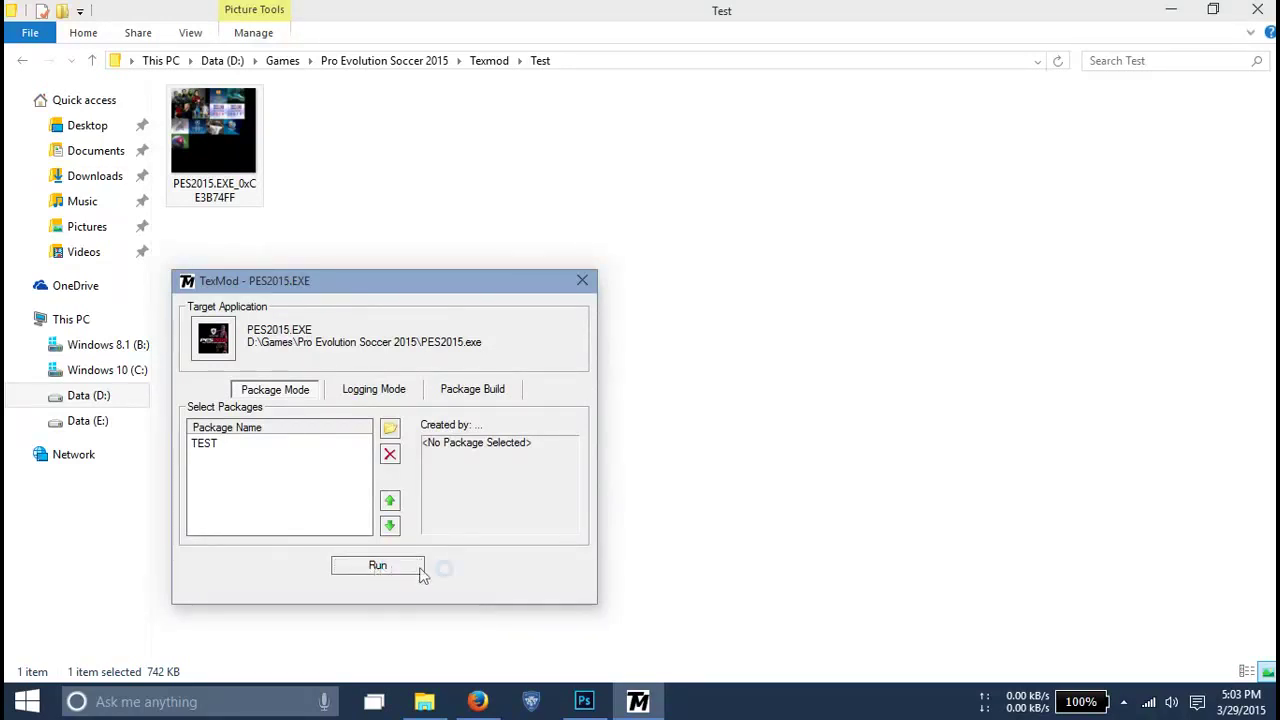
{"action": "left_click", "coordinate": [378, 566]}
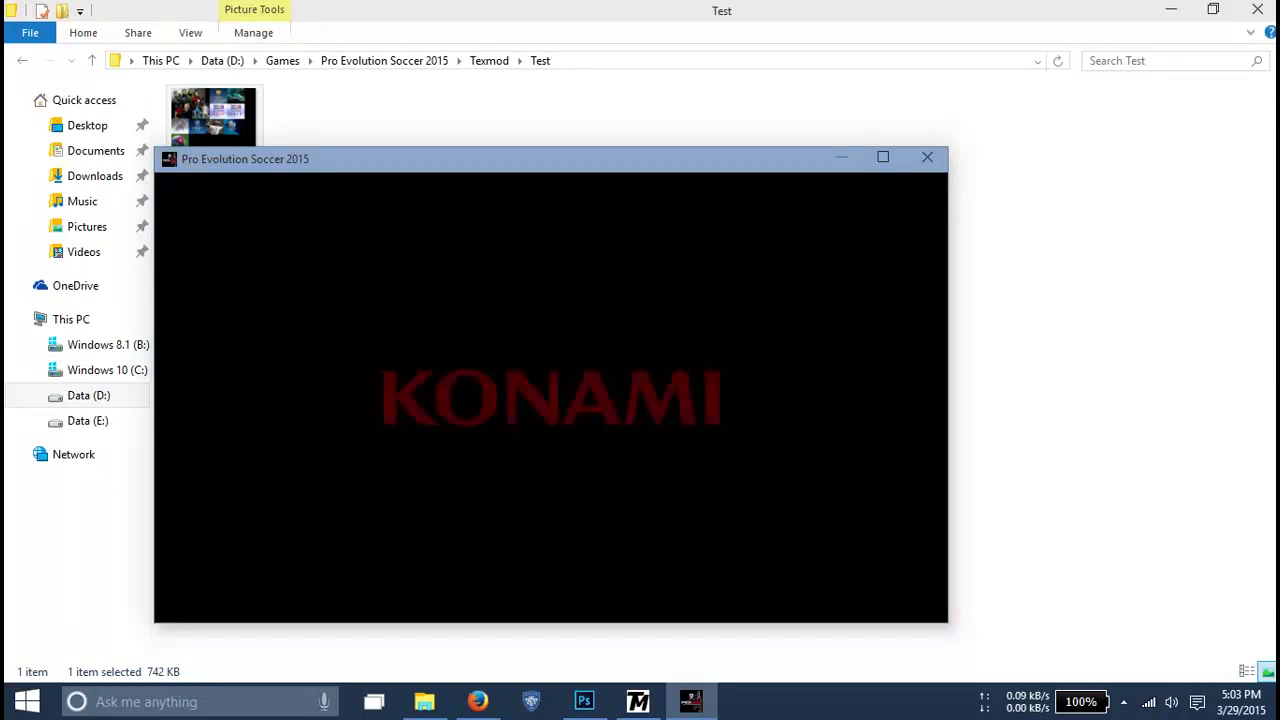
Reposition the game and TexMod windows on the desktop, and continue past the game's intro to the main menu
{"action": "left_click_drag", "start_coordinate": [678, 176], "coordinate": [819, 179]}
{"action": "left_click", "coordinate": [280, 282]}
{"action": "left_click_drag", "start_coordinate": [558, 288], "coordinate": [804, 260]}
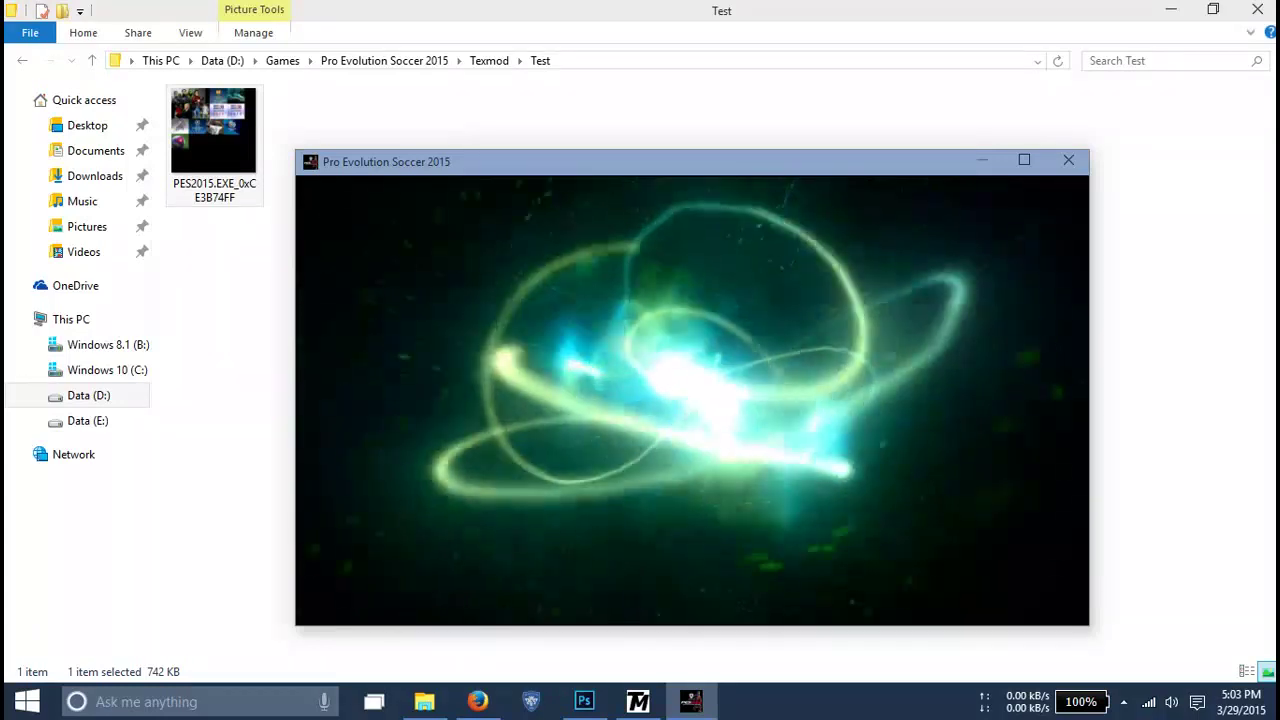
{"action": "key", "text": "Return"}
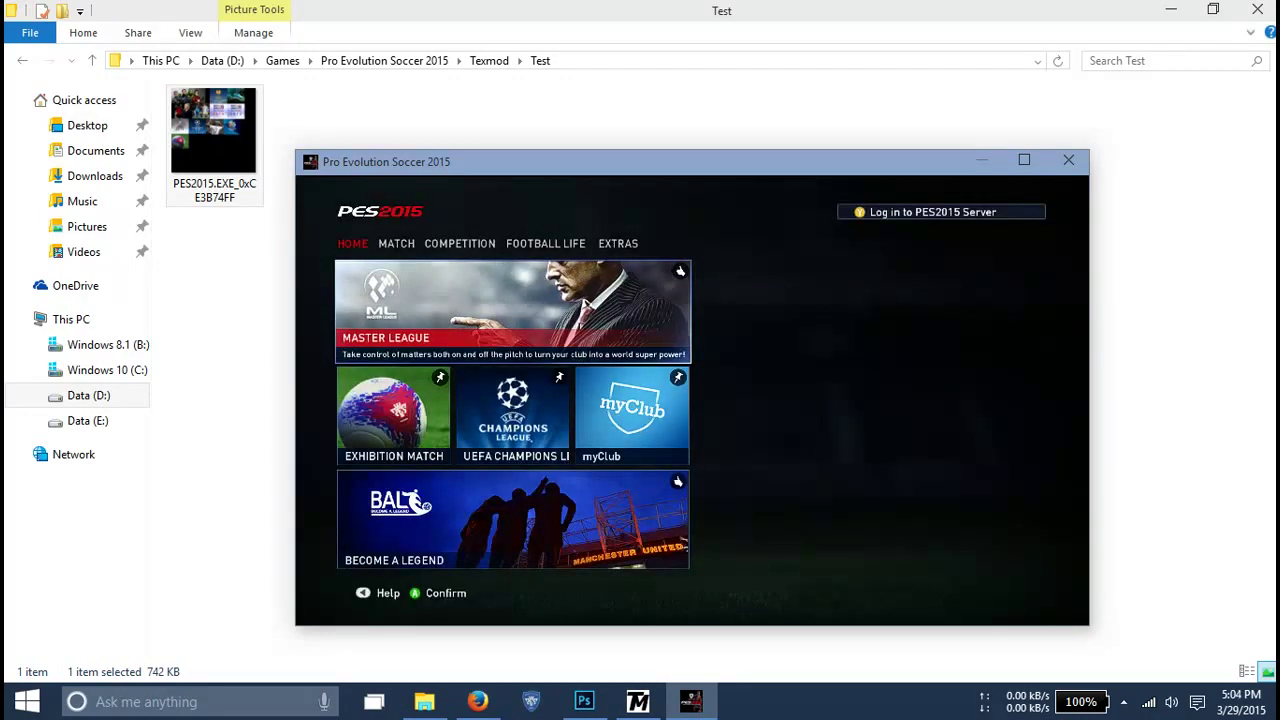
Examine the custom Exhibition Match graphic on the game's Match page, including its competition list
{"action": "key", "text": "e"}
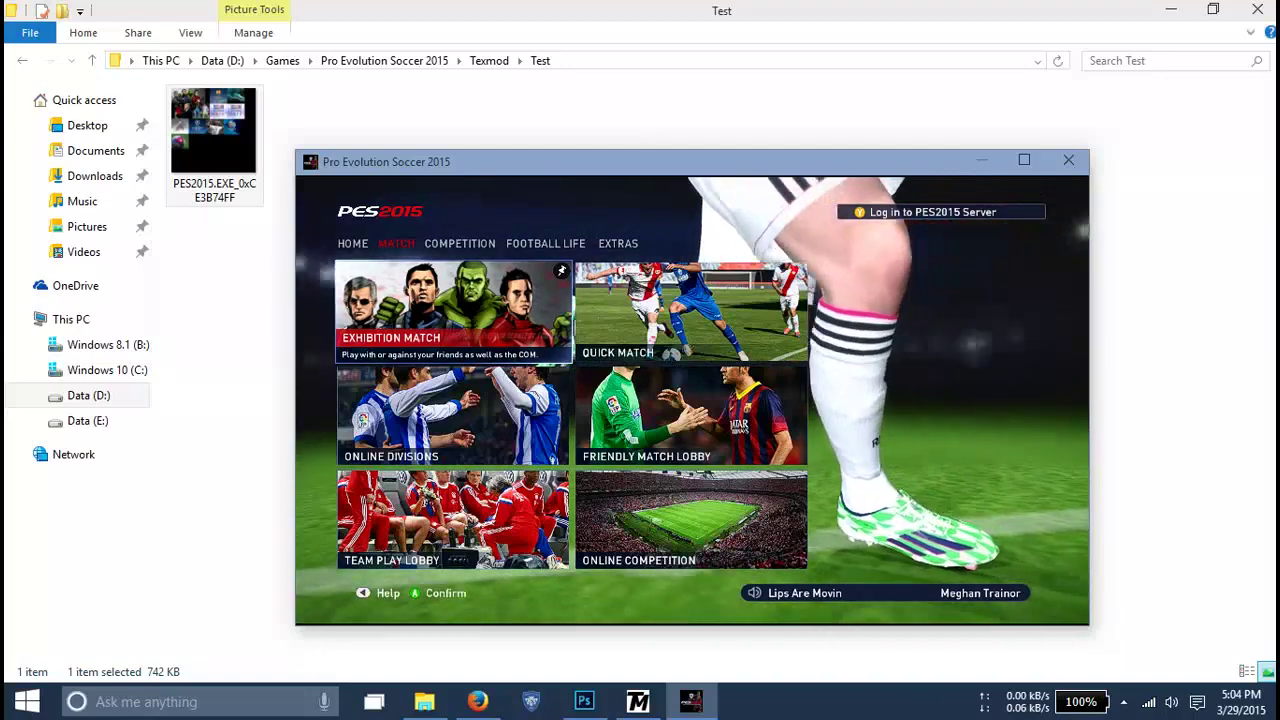
{"action": "key", "text": "Return"}
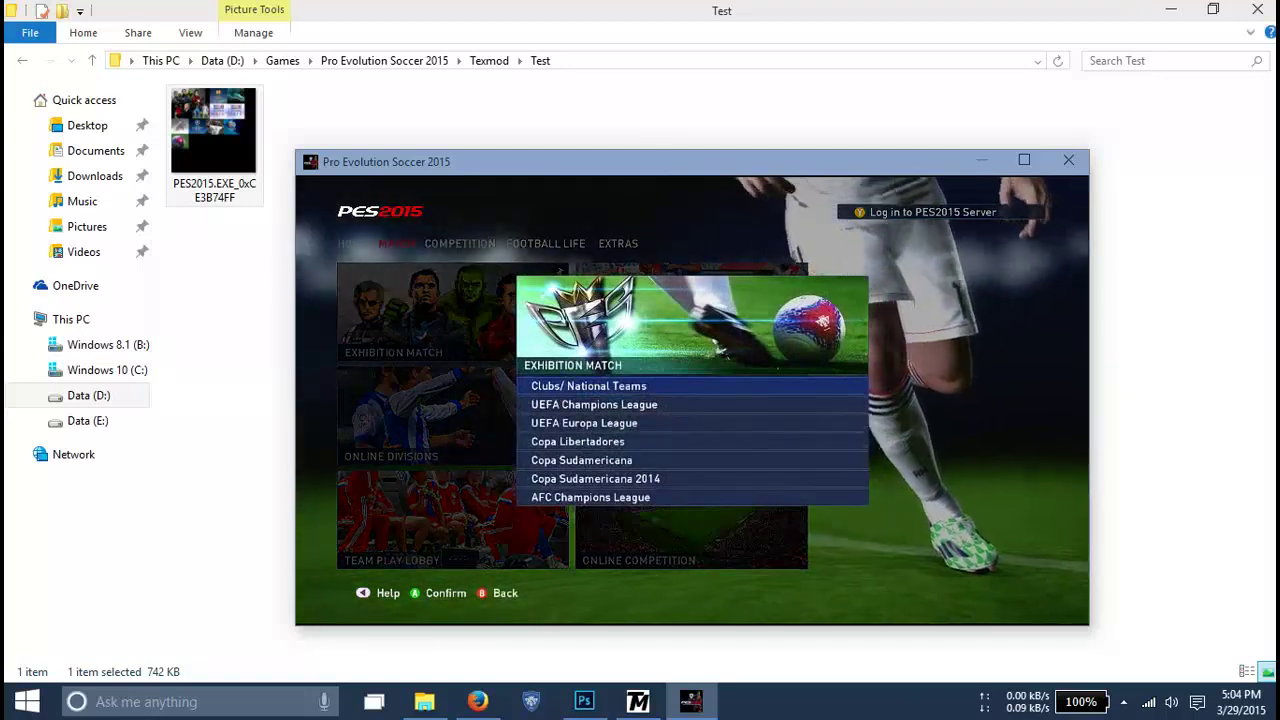
{"action": "key", "text": "Escape"}
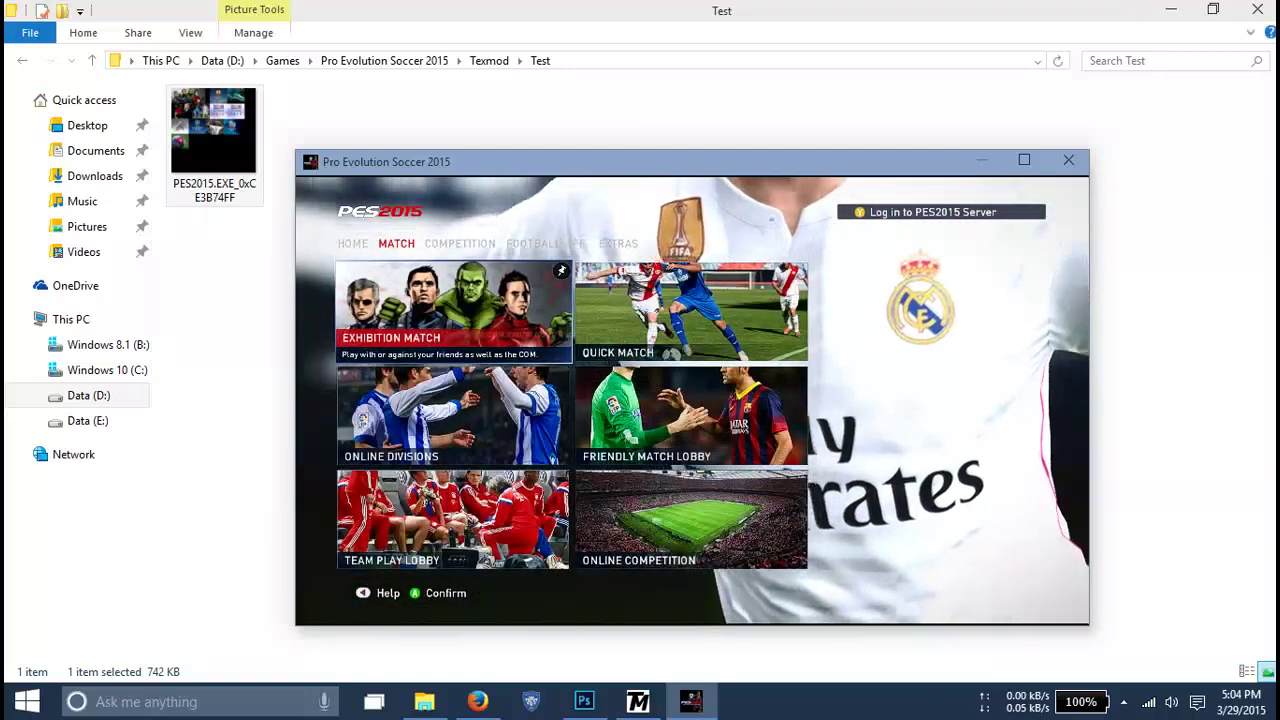
Go through the remaining menu pages to Extras, exit the game and close TexMod
{"action": "key", "text": "Right"}
{"action": "key", "text": "Right"}
{"action": "key", "text": "Right"}
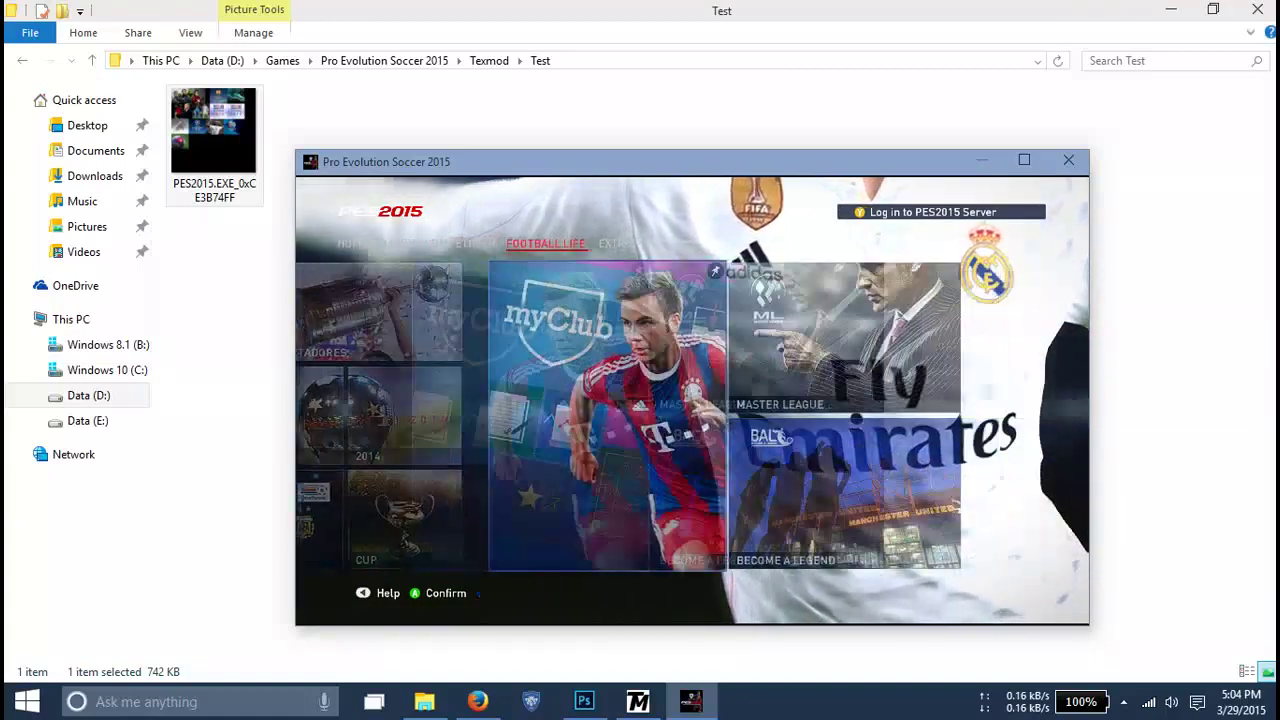
{"action": "key", "text": "Down"}
{"action": "key", "text": "Right"}
{"action": "key", "text": "Right"}
{"action": "key", "text": "Right"}
{"action": "key", "text": "Right"}
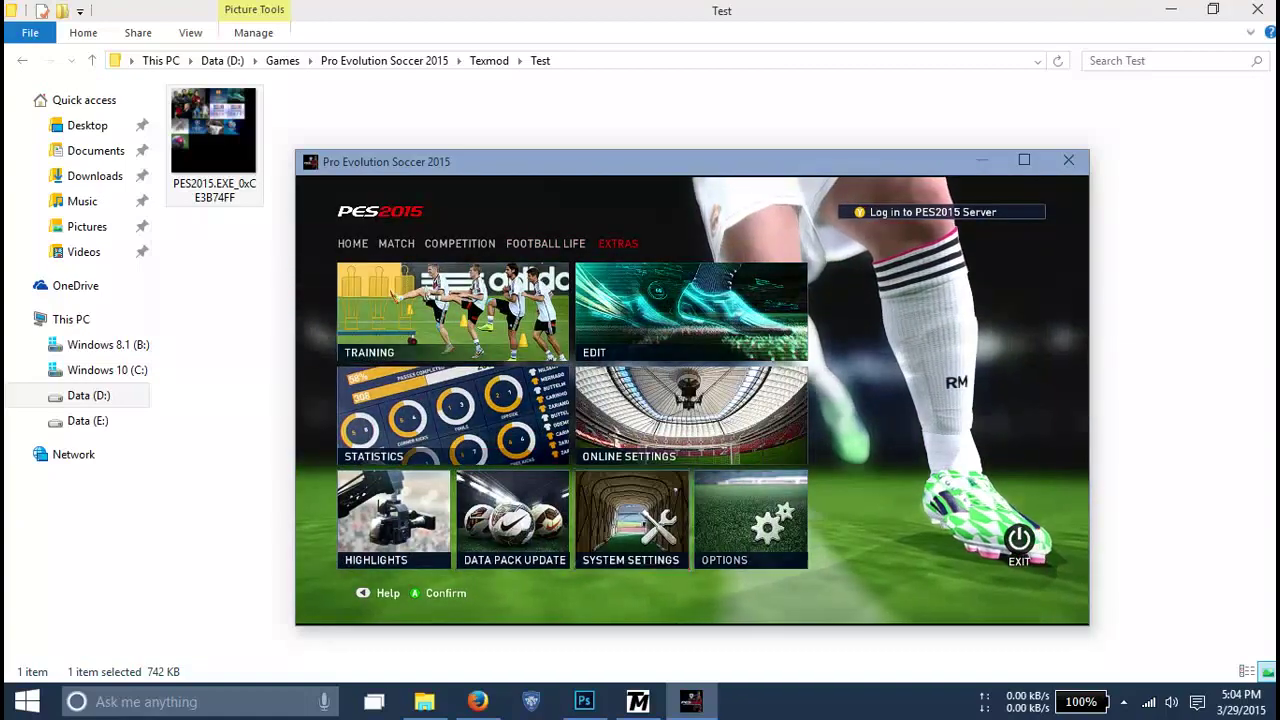
{"action": "key", "text": "Return"}
{"action": "key", "text": "Left"}
{"action": "key", "text": "Return"}
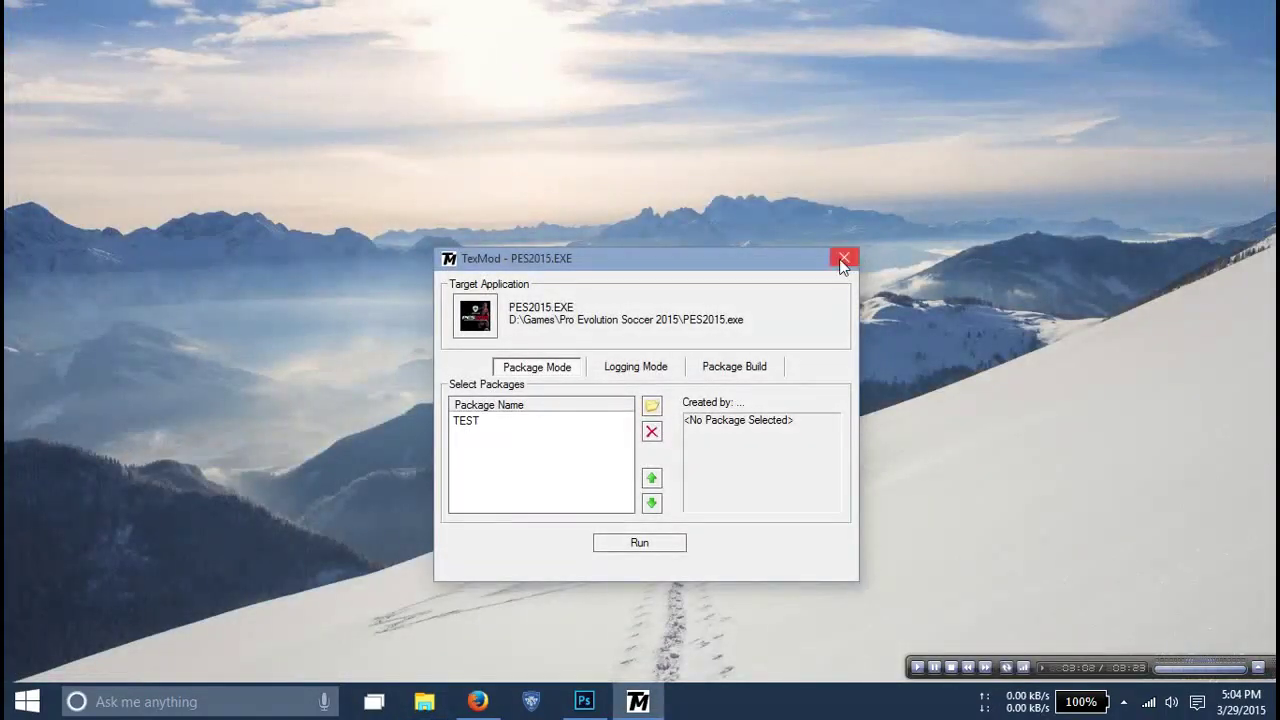
{"action": "left_click", "coordinate": [842, 260]}
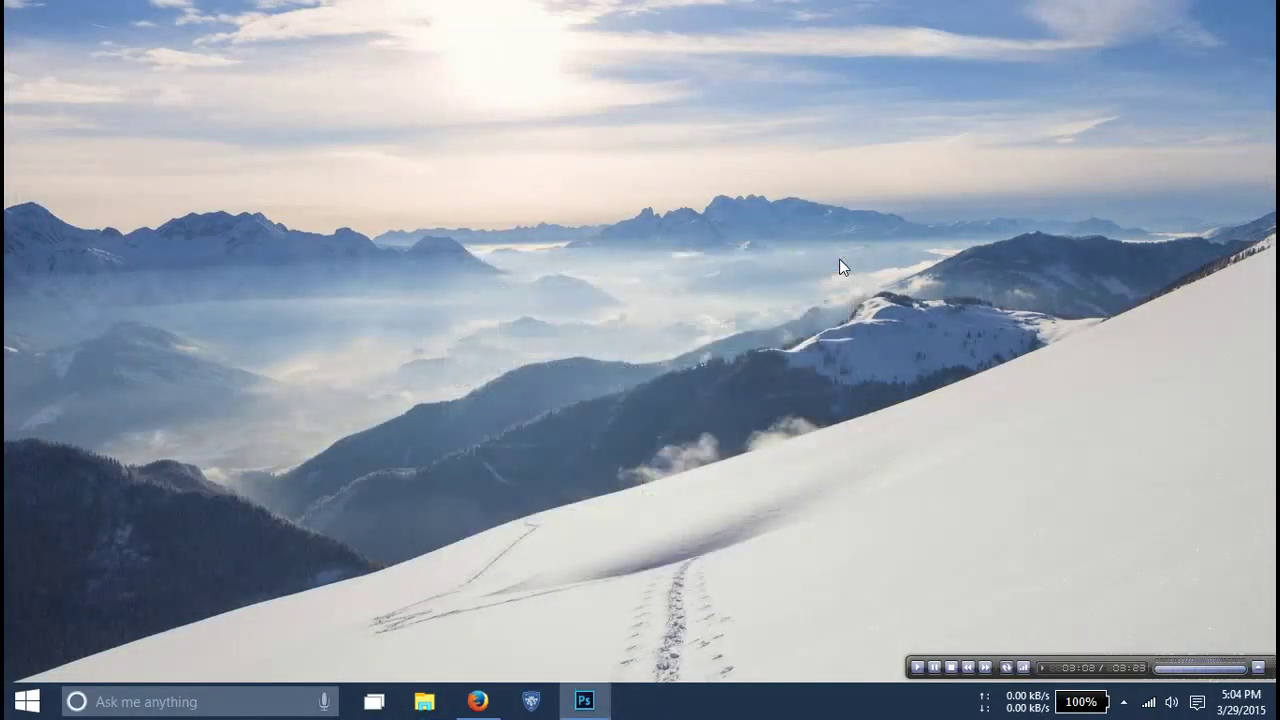